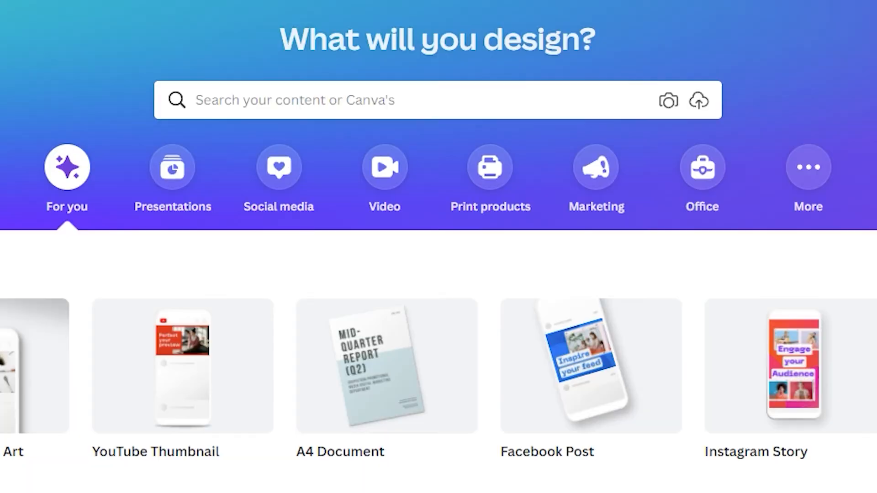
# Step: Create a new blank design of the Video type from the video categories
pyautogui.click(395, 196)
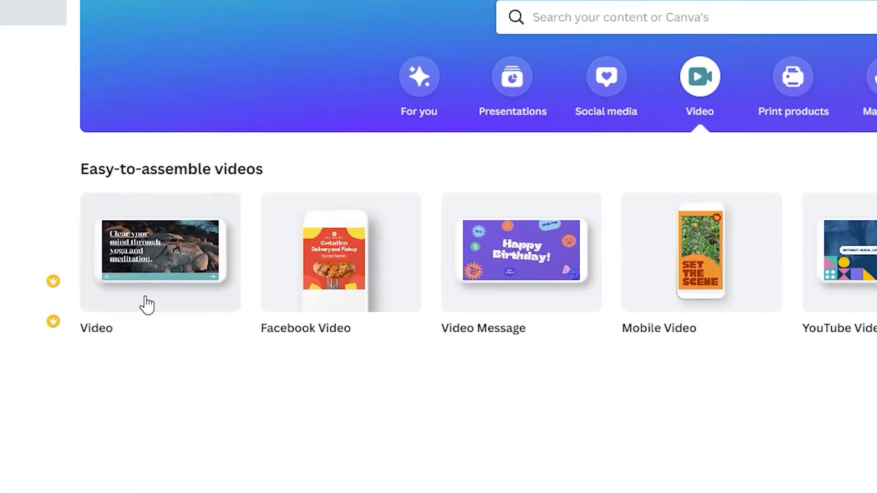
pyautogui.click(150, 288)
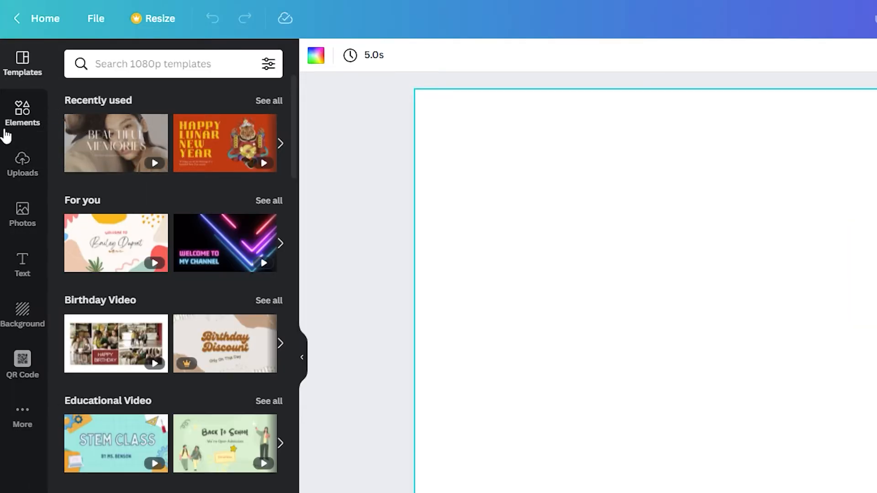
pyautogui.click(28, 115)
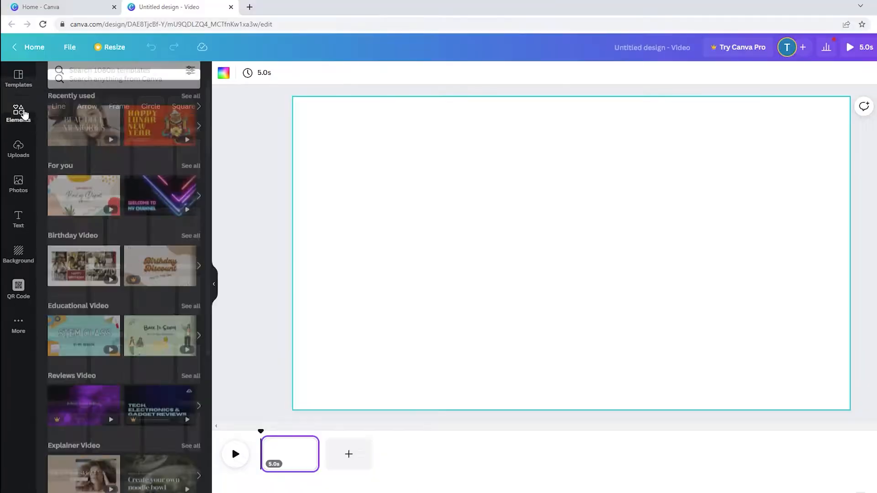
pyautogui.click(33, 275)
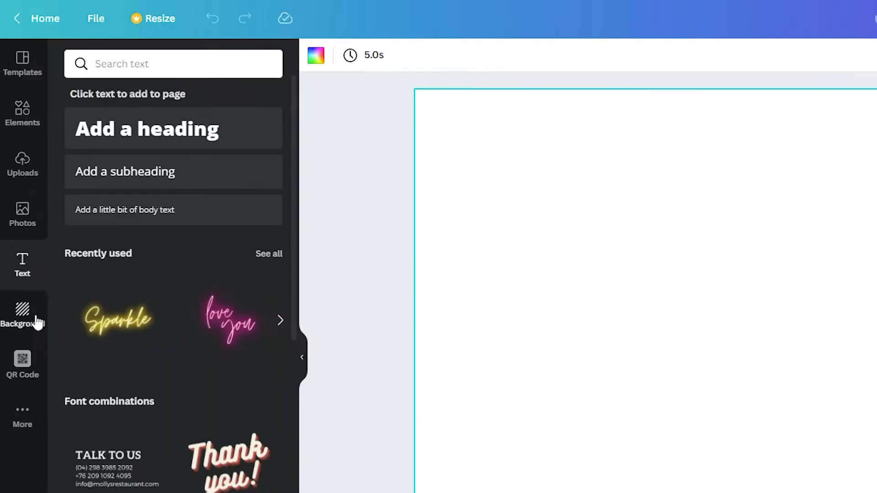
pyautogui.click(32, 318)
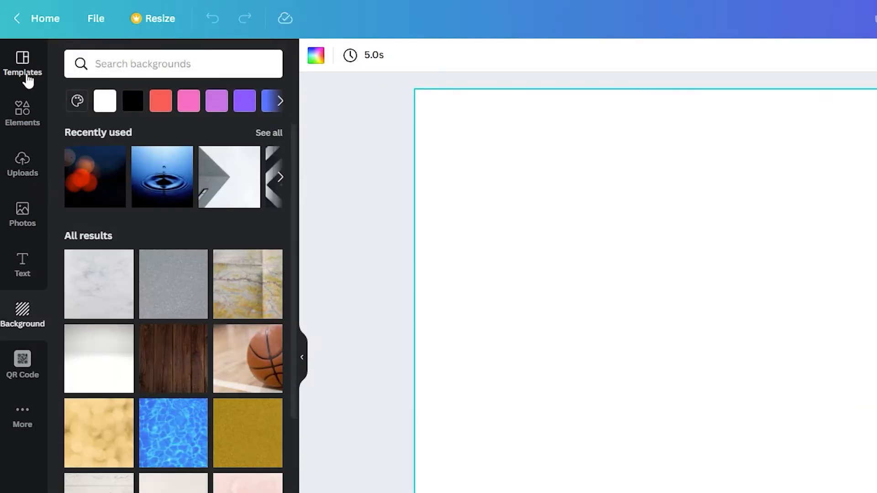
pyautogui.click(26, 69)
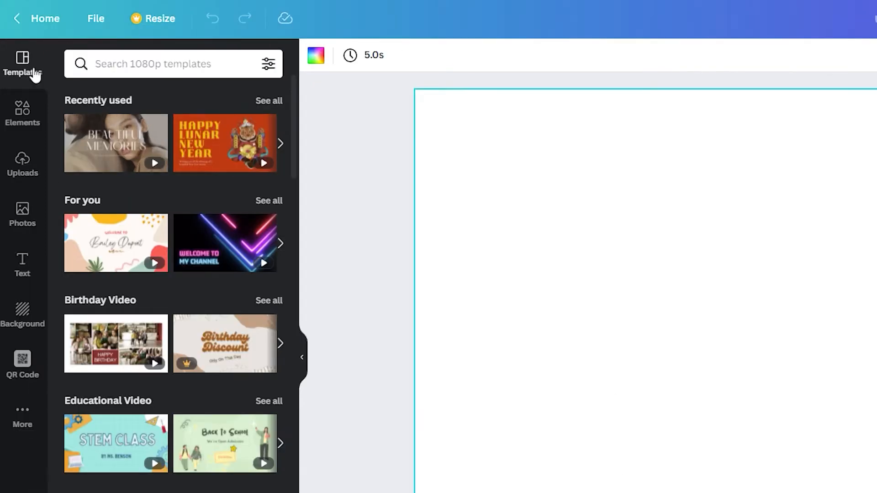
# Step: Upload the zoom_0 video file from the Desktop to the media uploads
pyautogui.click(20, 162)
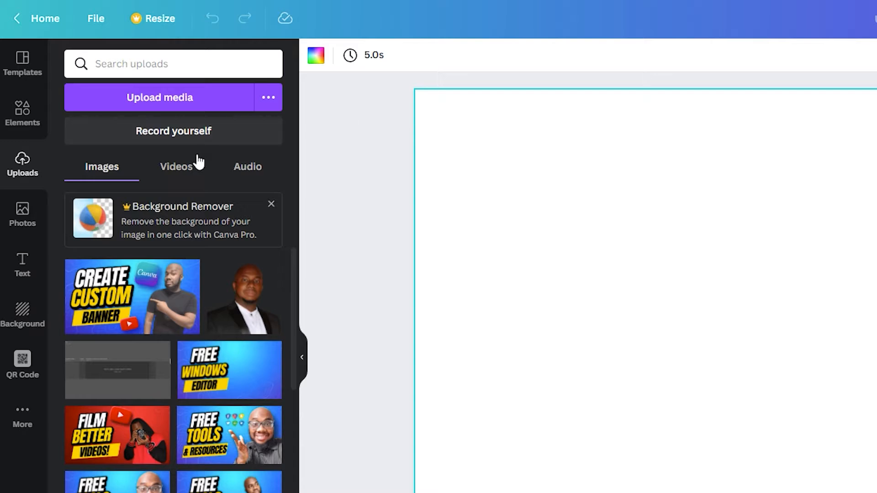
pyautogui.click(181, 112)
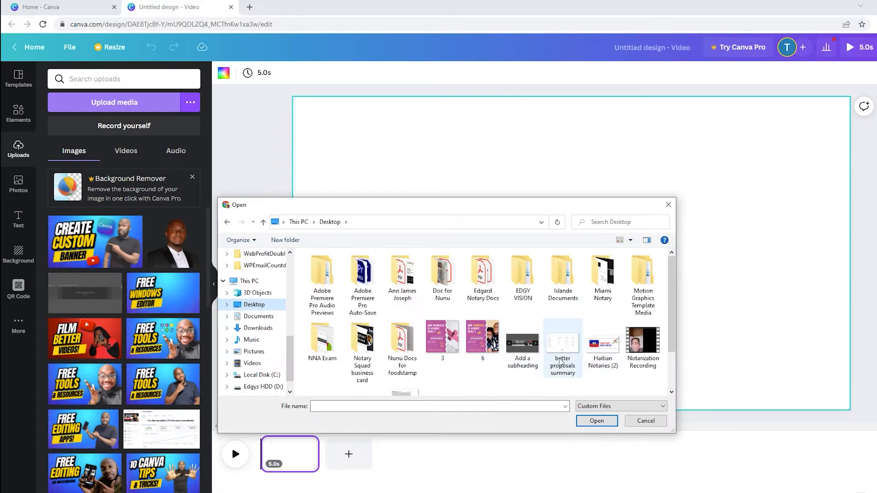
pyautogui.scroll(-2, 563, 361)
pyautogui.click(482, 352)
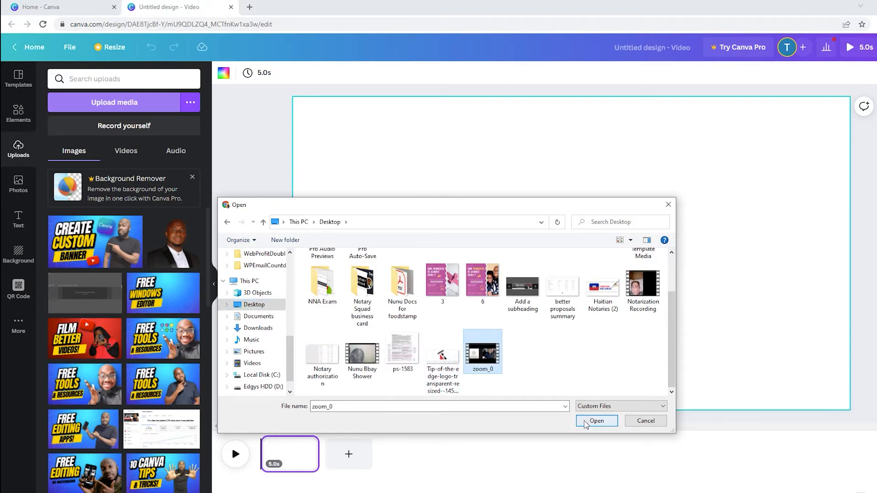
pyautogui.click(587, 420)
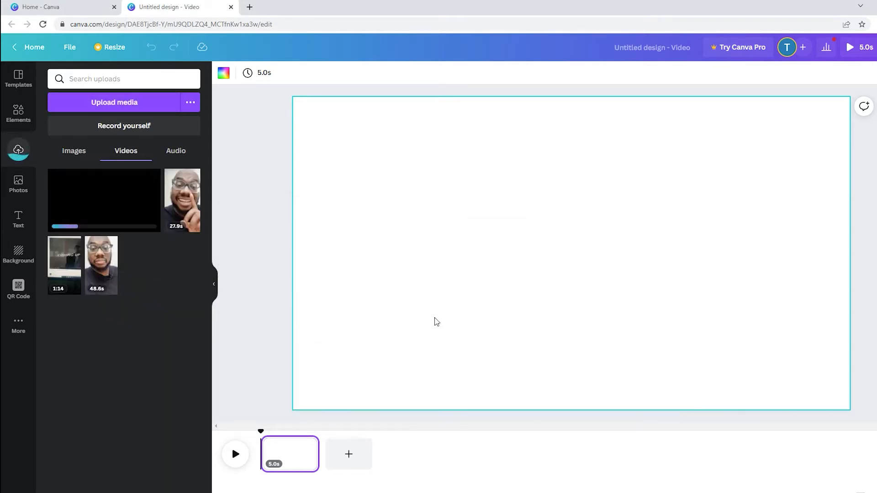
# Step: Move the three older uploaded videos to the trash, keeping only the new zoom_0 upload
pyautogui.click(112, 244)
pyautogui.click(145, 367)
pyautogui.click(197, 178)
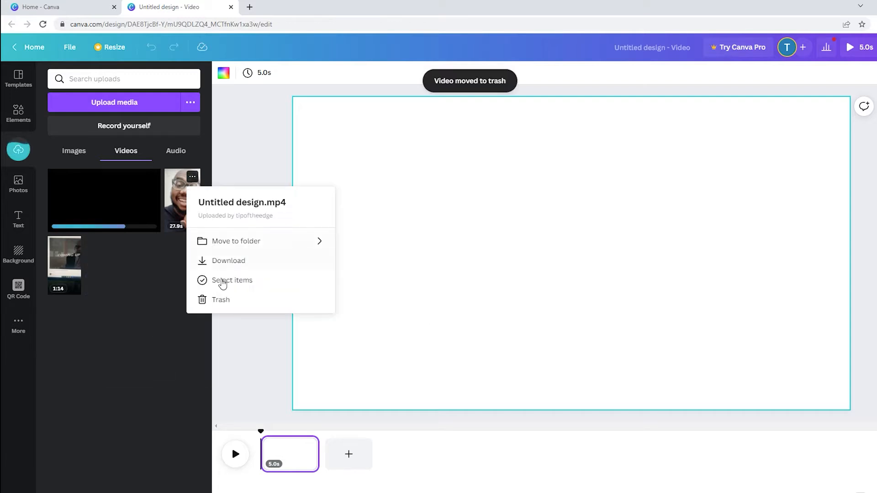
pyautogui.click(211, 299)
pyautogui.click(189, 178)
pyautogui.click(206, 300)
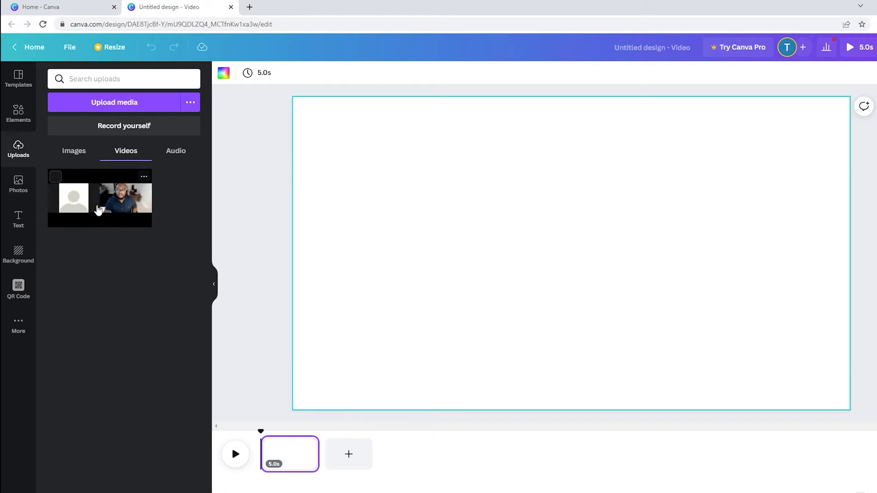
# Step: Place the uploaded zoom_0 video on the empty page in the timeline
pyautogui.moveTo(98, 203); pyautogui.dragTo(304, 453)
pyautogui.moveTo(313, 482); pyautogui.dragTo(876, 491)
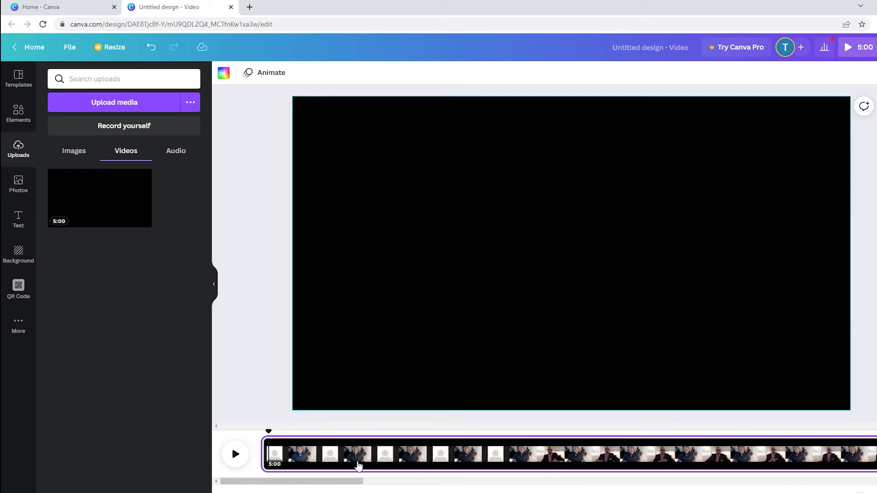
# Step: Scrub through the start of the clip to find where the placeholder avatar gives way to the second speaker
pyautogui.click(358, 466)
pyautogui.moveTo(604, 472); pyautogui.dragTo(384, 445)
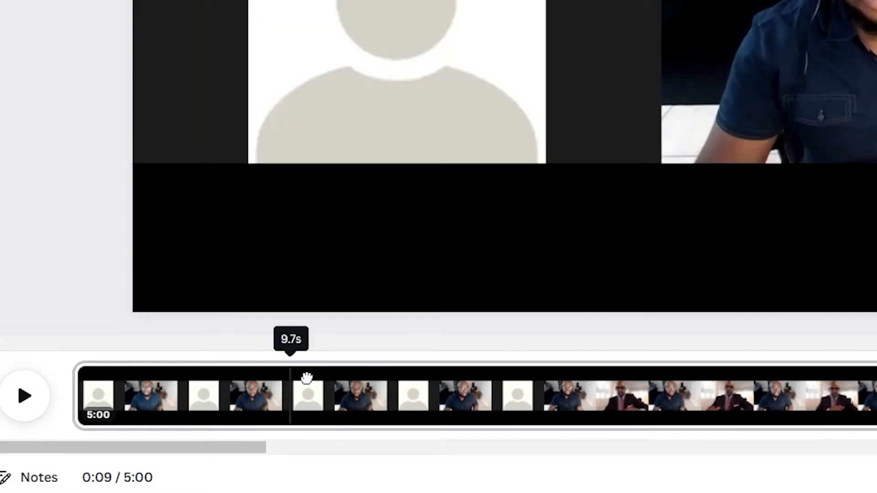
pyautogui.moveTo(307, 378); pyautogui.dragTo(542, 379)
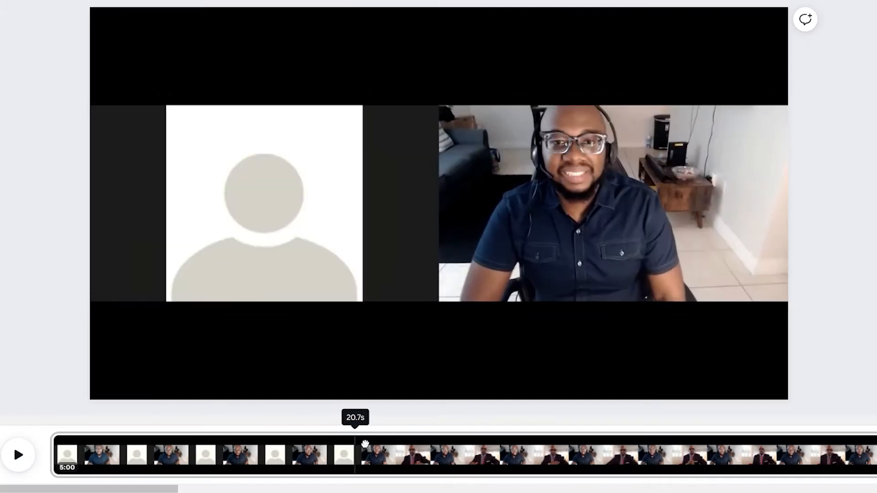
pyautogui.moveTo(365, 444); pyautogui.dragTo(417, 444)
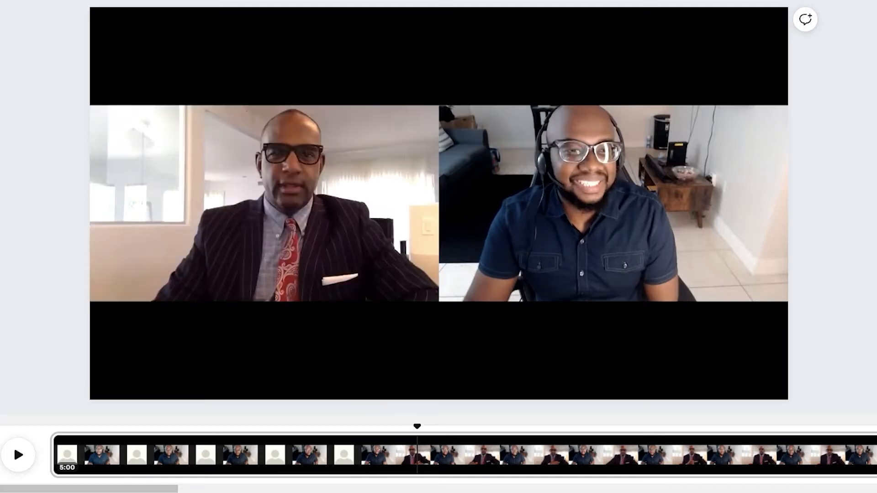
pyautogui.moveTo(427, 434); pyautogui.dragTo(260, 444)
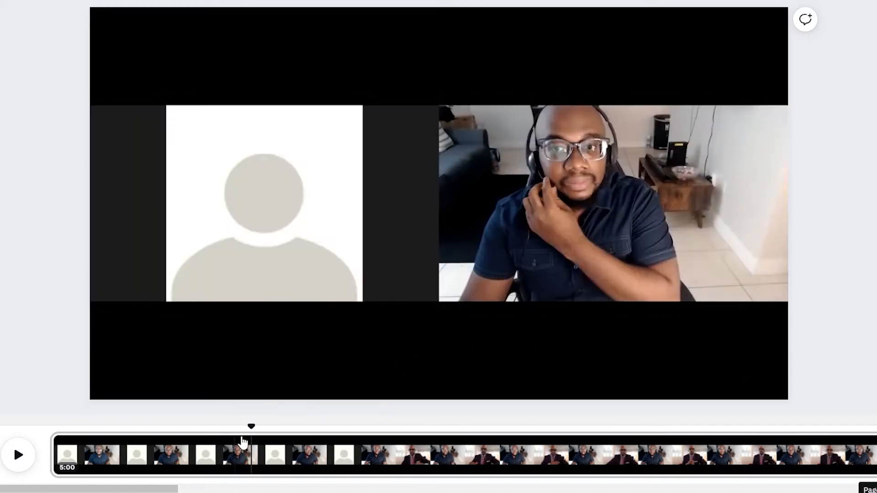
pyautogui.moveTo(260, 437)
pyautogui.mouseDown()
pyautogui.moveTo(392, 441)
pyautogui.moveTo(276, 442)
pyautogui.mouseUp()
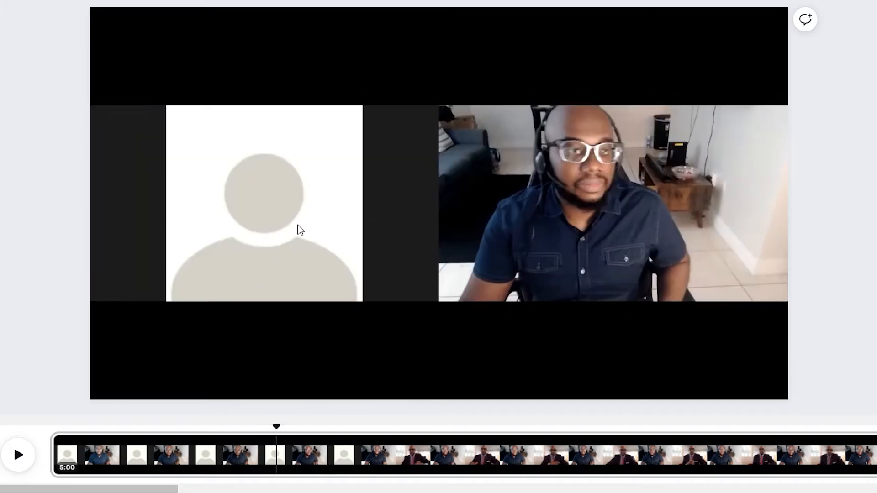
pyautogui.moveTo(286, 437); pyautogui.dragTo(355, 453)
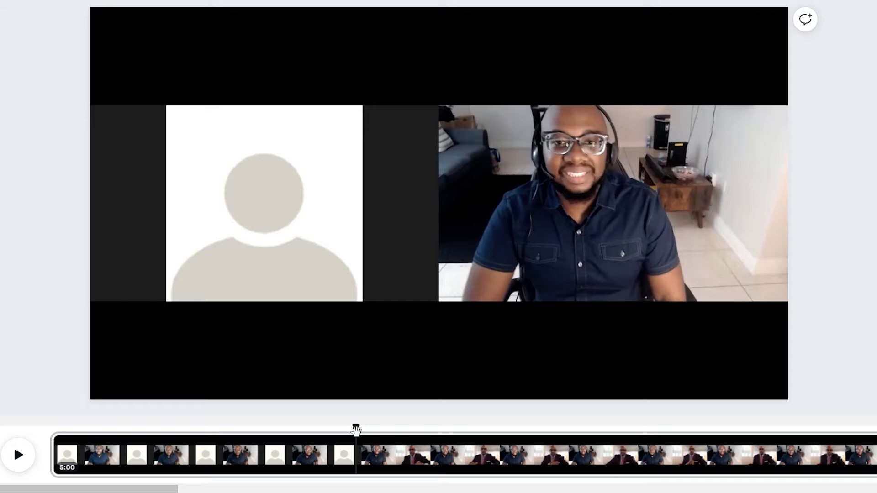
pyautogui.click(327, 456)
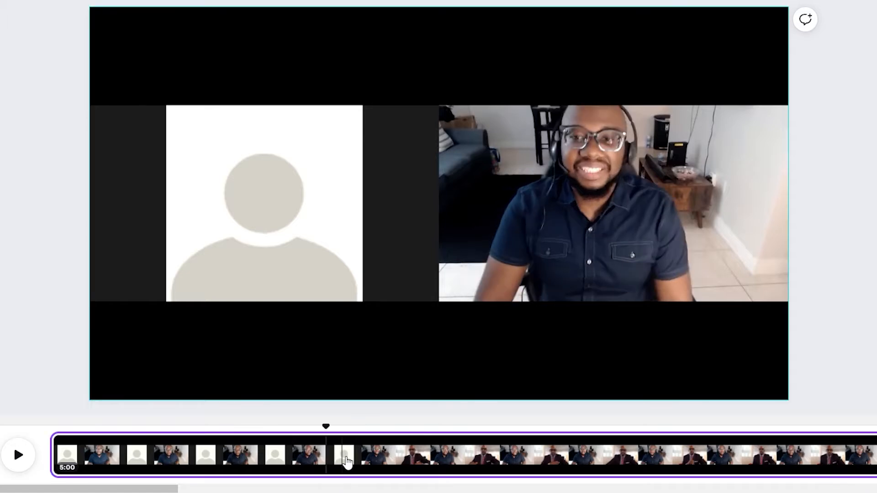
pyautogui.rightClick(344, 458)
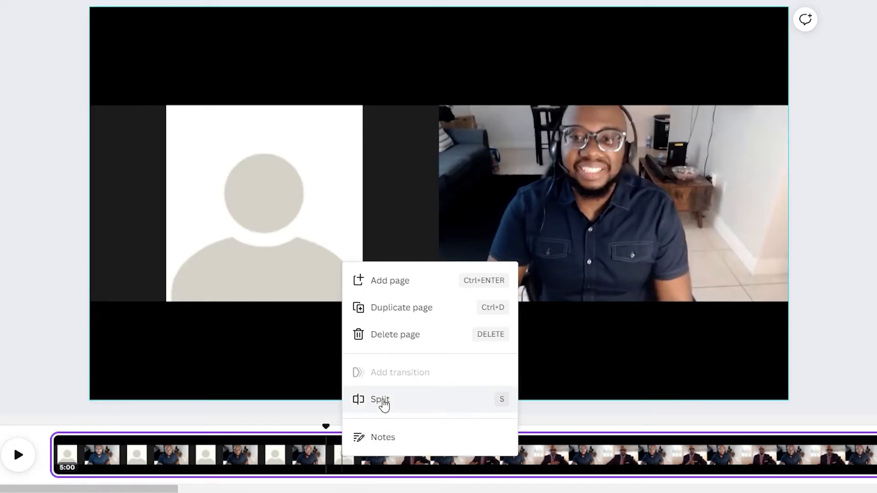
pyautogui.click(325, 465)
# Step: Trim off the beginning of the clip up to the second speaker's appearance, leaving a duration of 4:37
pyautogui.click(55, 465)
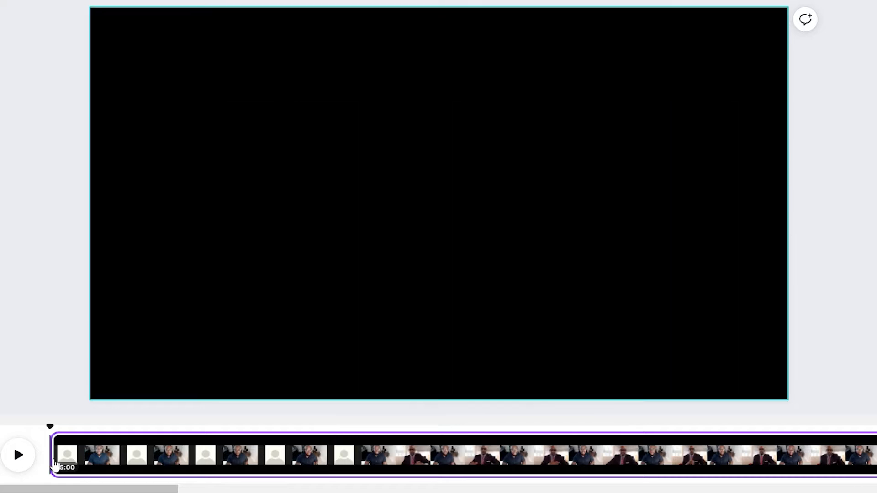
pyautogui.moveTo(54, 463); pyautogui.dragTo(382, 460)
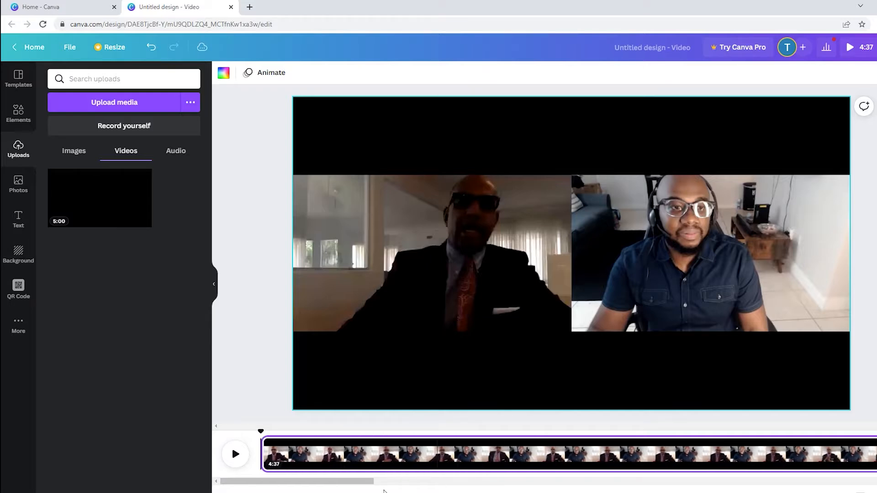
# Step: Lower the interview video's volume to 21 and play a short part to hear the result
pyautogui.click(455, 349)
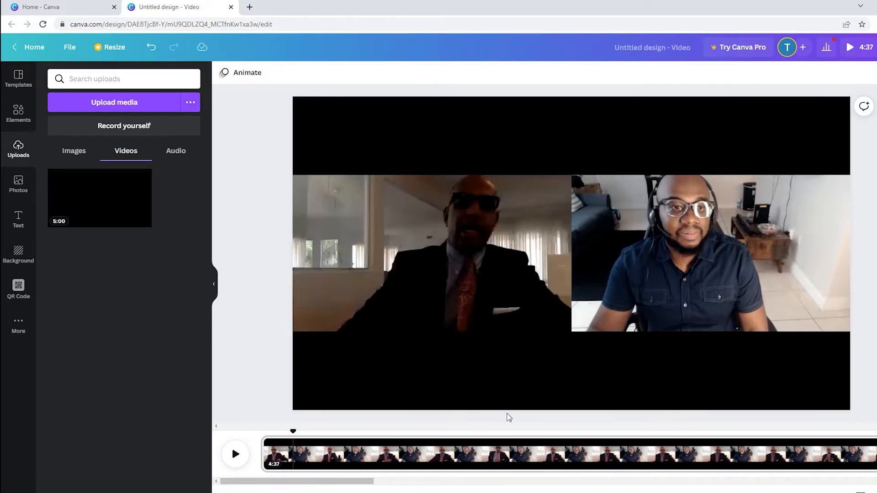
pyautogui.click(538, 245)
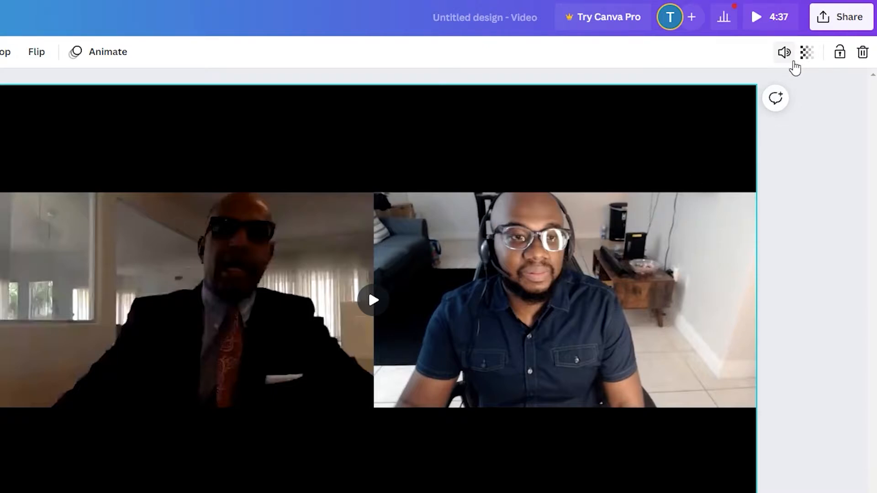
pyautogui.click(785, 53)
pyautogui.moveTo(740, 94); pyautogui.dragTo(629, 111)
pyautogui.click(373, 300)
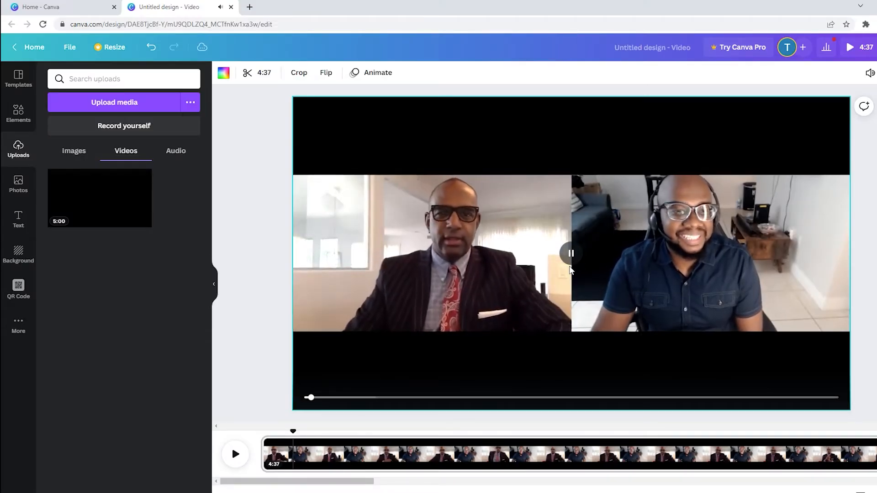
pyautogui.click(571, 258)
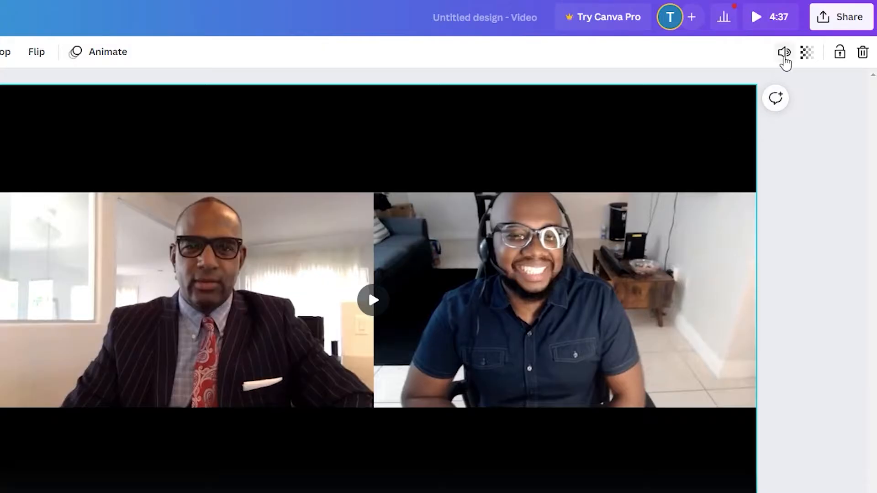
# Step: Raise the interview video's volume again and play a short part to check the sound
pyautogui.click(871, 74)
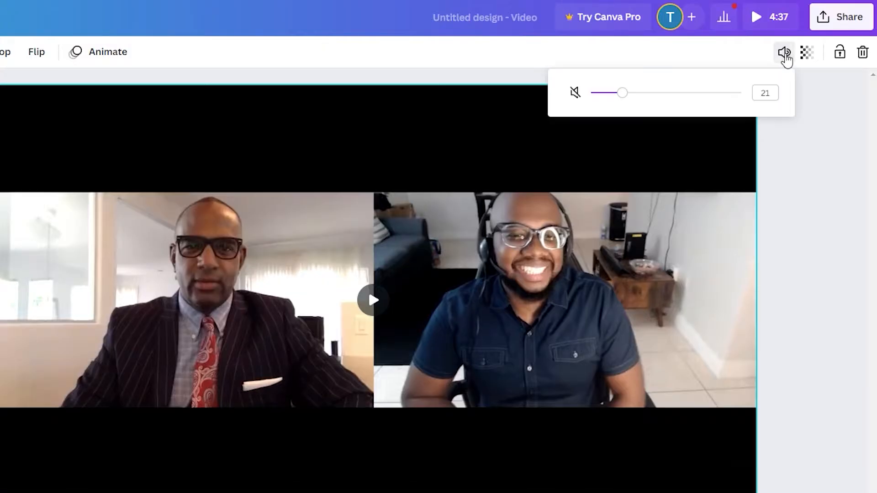
pyautogui.moveTo(637, 105); pyautogui.dragTo(734, 102)
pyautogui.click(381, 306)
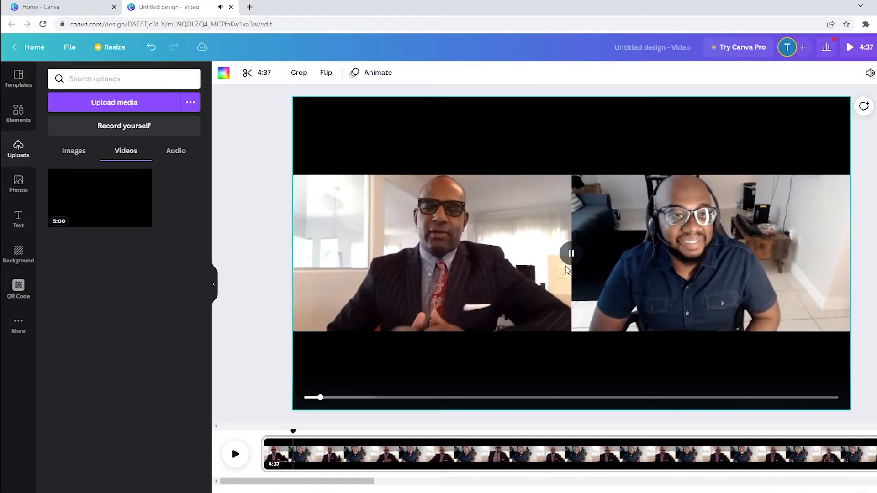
pyautogui.click(576, 261)
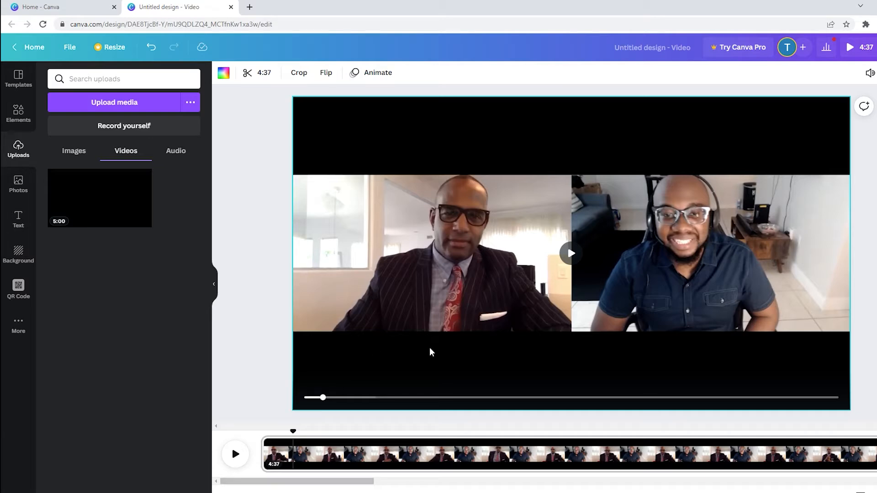
# Step: Play the timeline and go back to about 8.9 s to look for a cut point
pyautogui.click(235, 461)
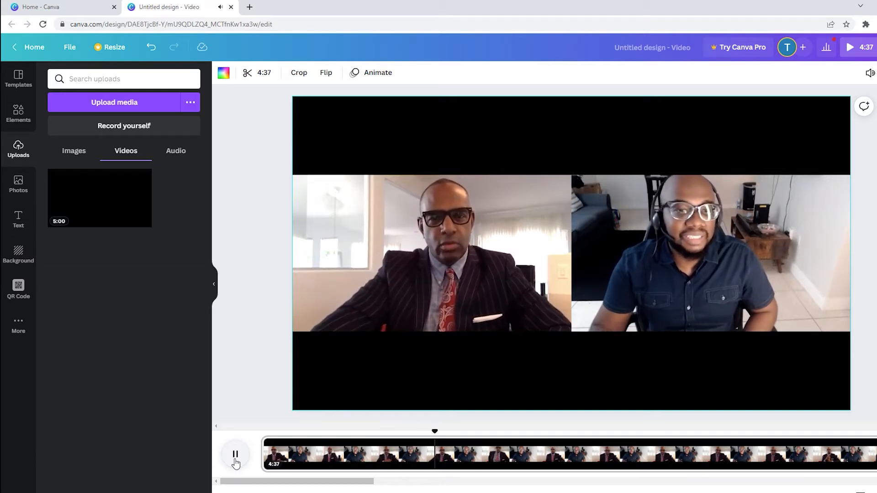
pyautogui.click(235, 457)
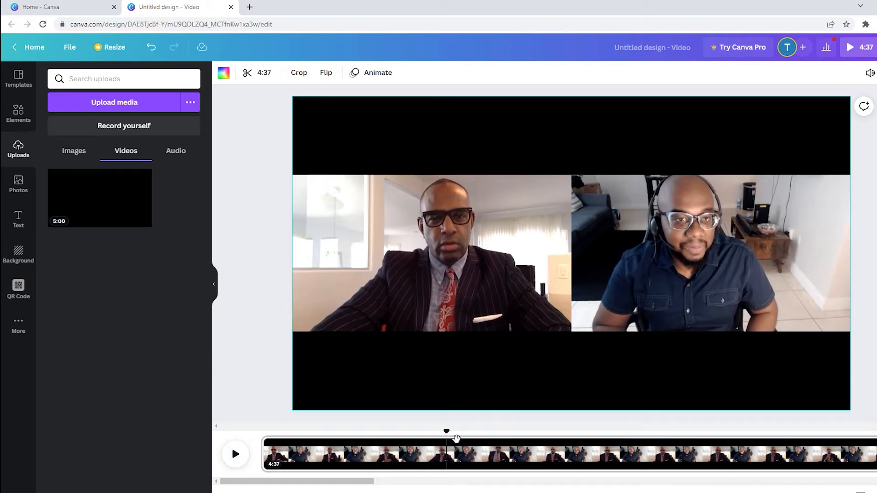
pyautogui.moveTo(453, 440); pyautogui.dragTo(364, 440)
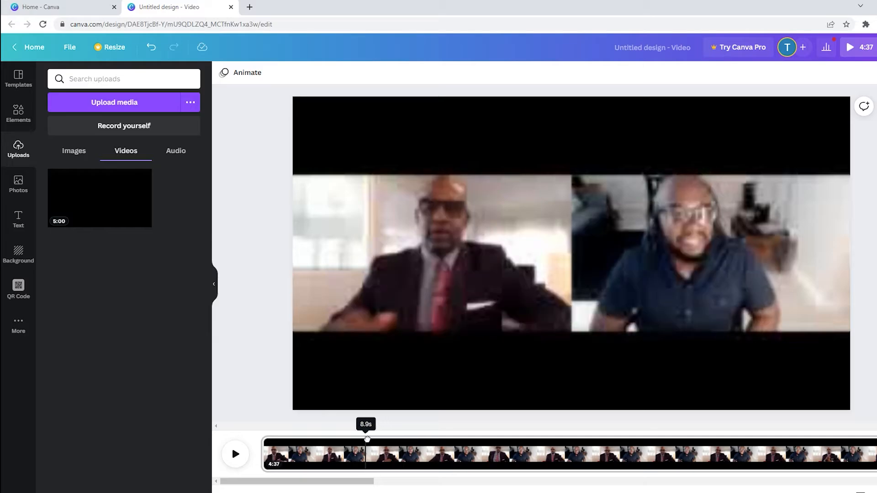
pyautogui.click(236, 461)
pyautogui.click(26, 473)
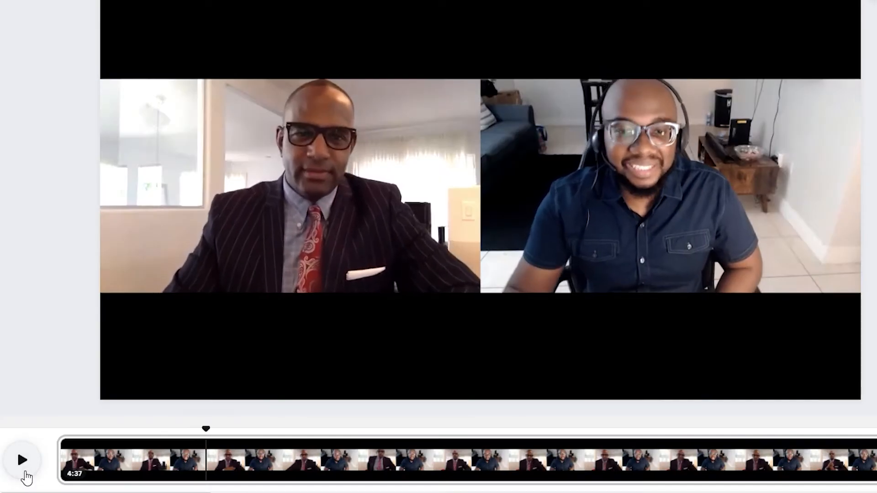
# Step: Replay the opening to find the cut point and split the interview clip at about 8.9 s
pyautogui.click(166, 454)
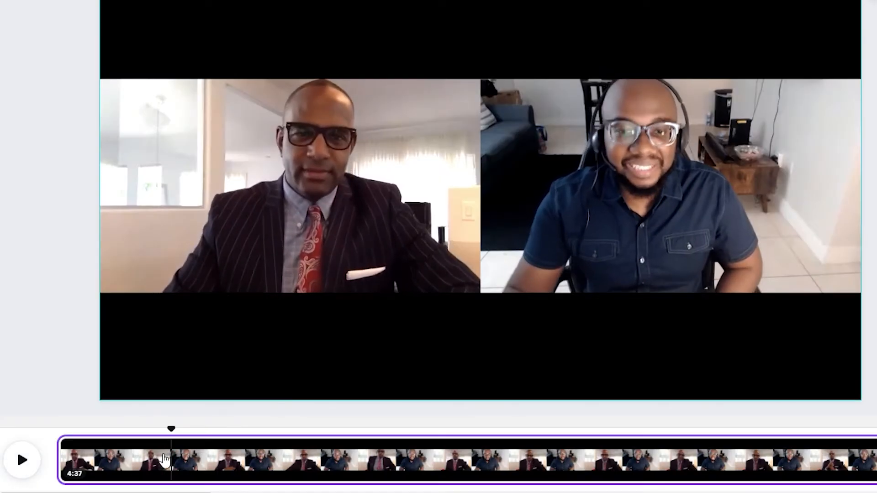
pyautogui.click(37, 465)
pyautogui.click(34, 463)
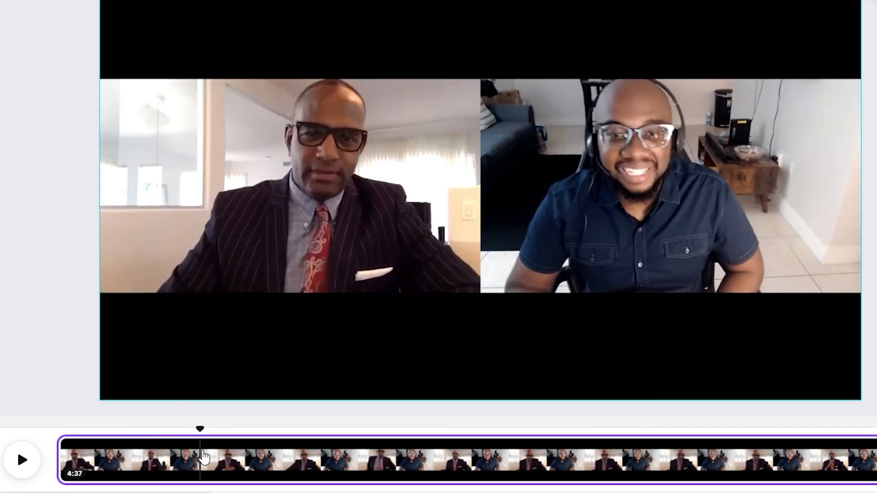
pyautogui.rightClick(204, 456)
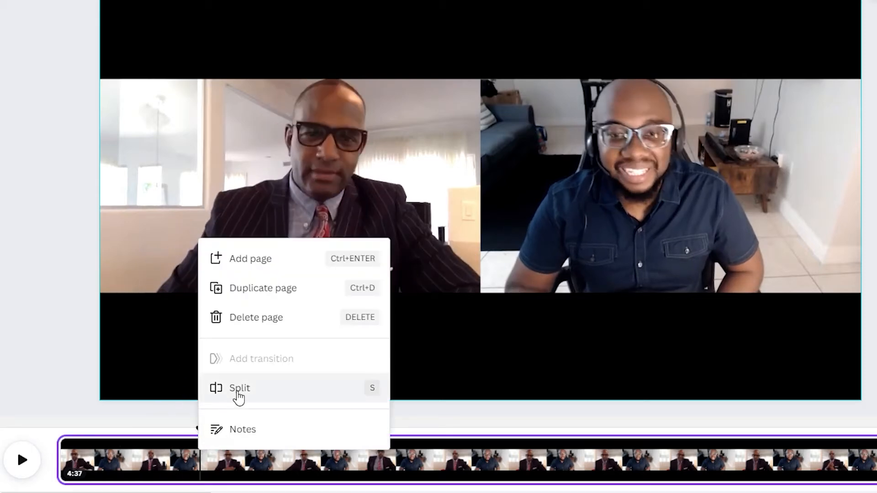
pyautogui.click(238, 388)
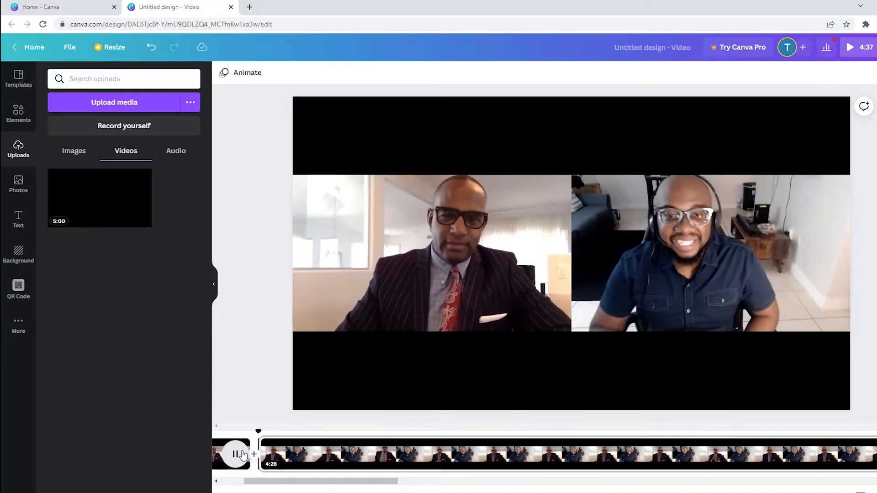
# Step: Play on through the unwanted section and split the remaining clip at its end, 18.9 s after the first cut
pyautogui.click(22, 460)
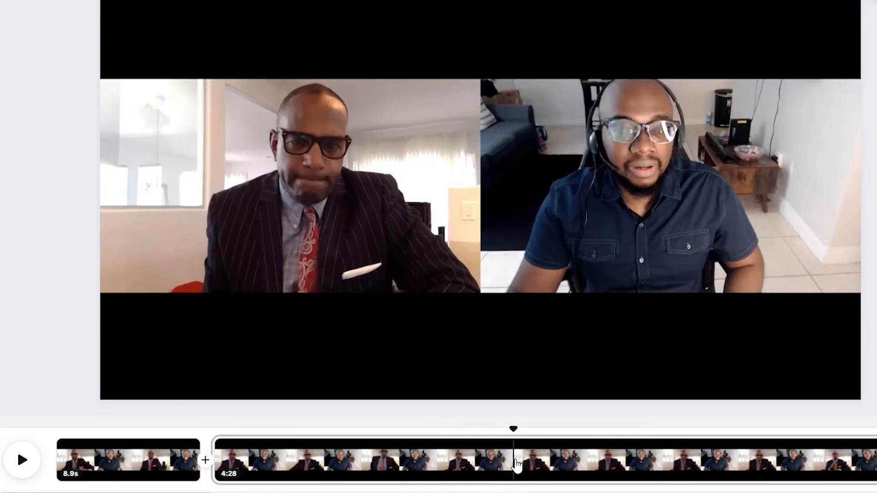
pyautogui.rightClick(516, 463)
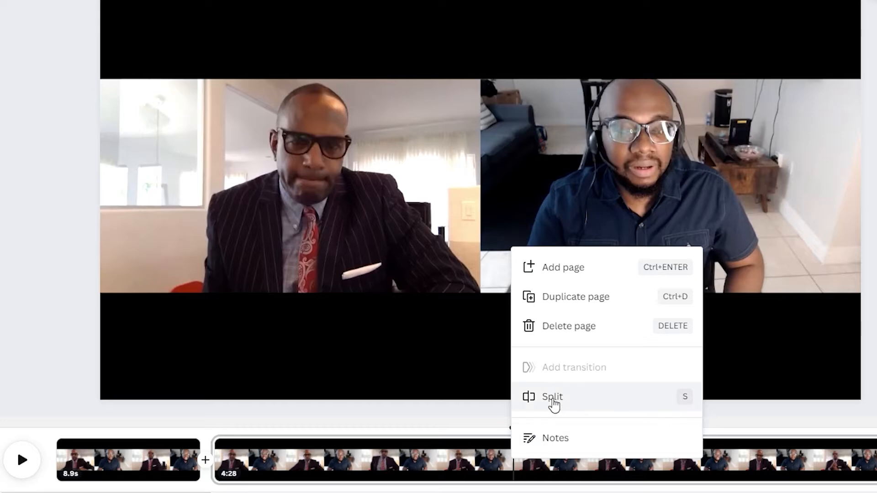
pyautogui.click(552, 398)
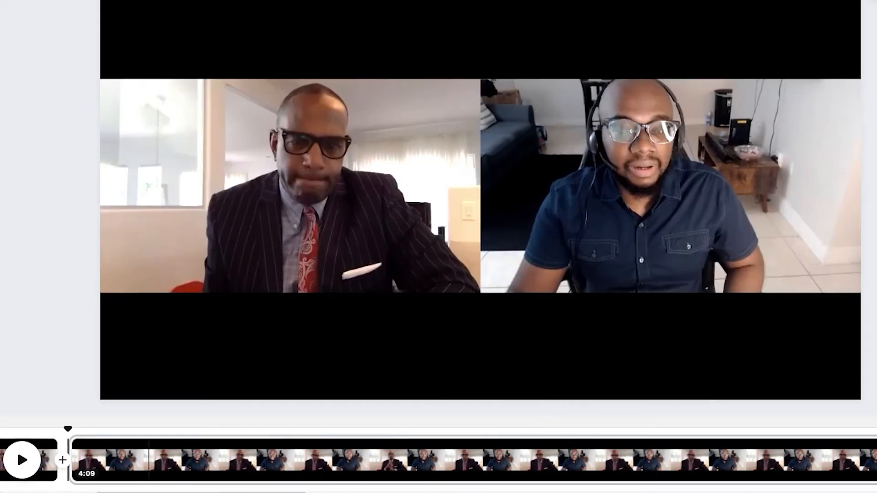
# Step: Check the middle 18.9 s segment and delete it from the timeline
pyautogui.hscroll(-9, 438, 460)
pyautogui.click(298, 476)
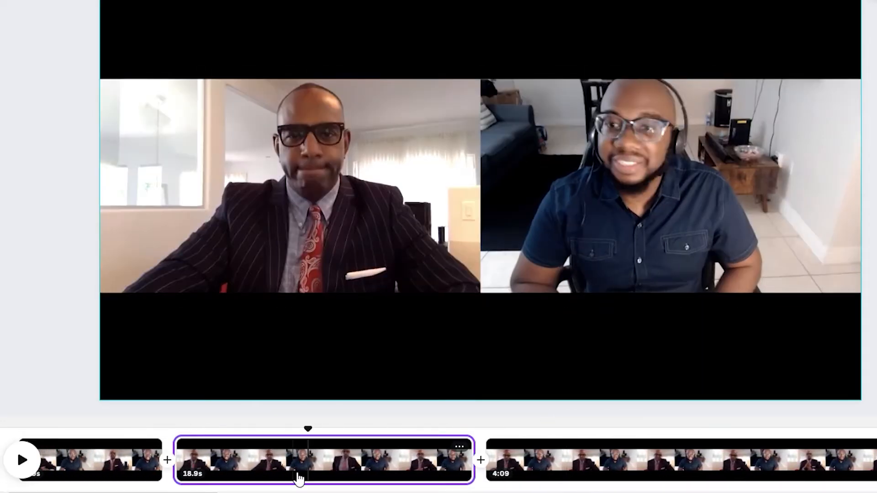
pyautogui.click(320, 476)
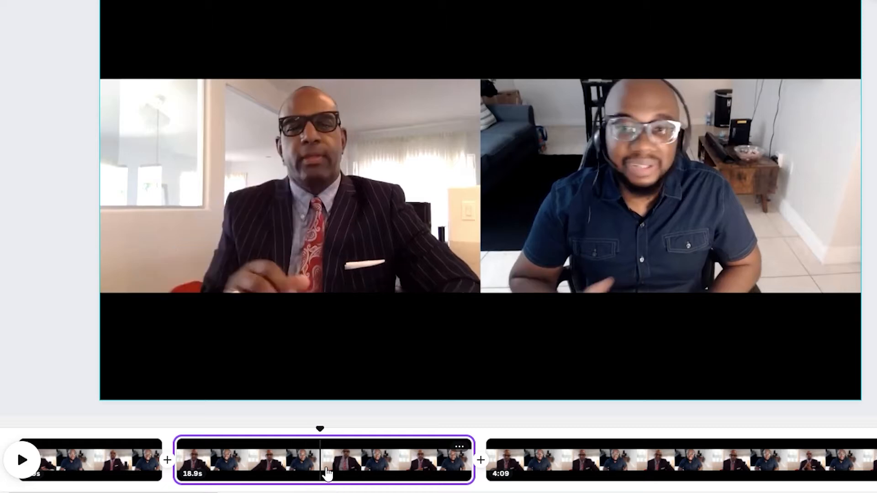
pyautogui.rightClick(262, 473)
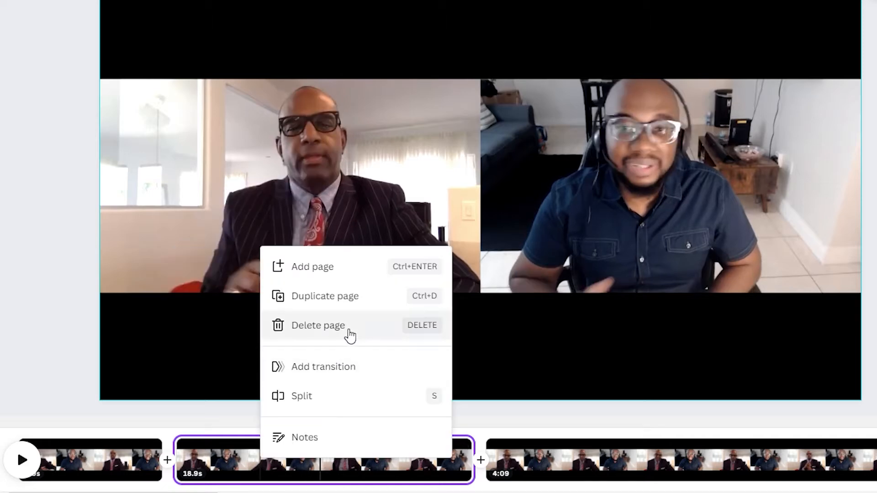
pyautogui.click(352, 339)
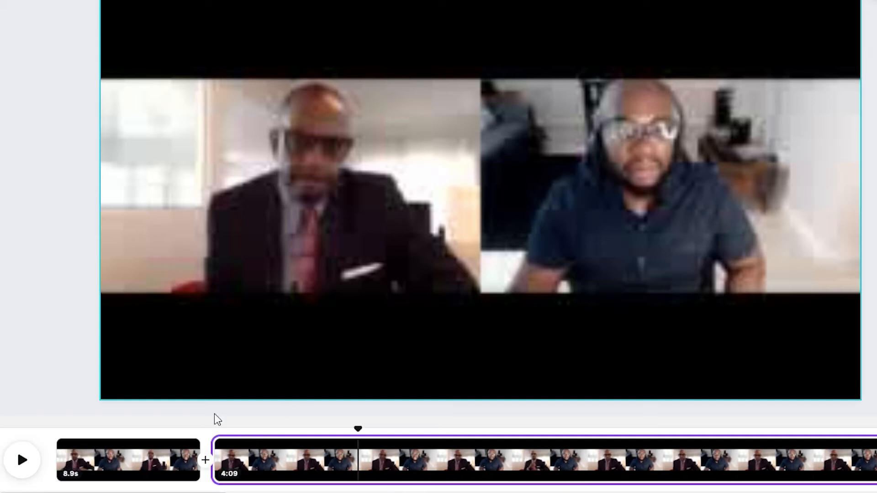
# Step: Preview the cut between the two clips and trim the beginning of the second clip, leaving a duration of 3:58
pyautogui.click(131, 483)
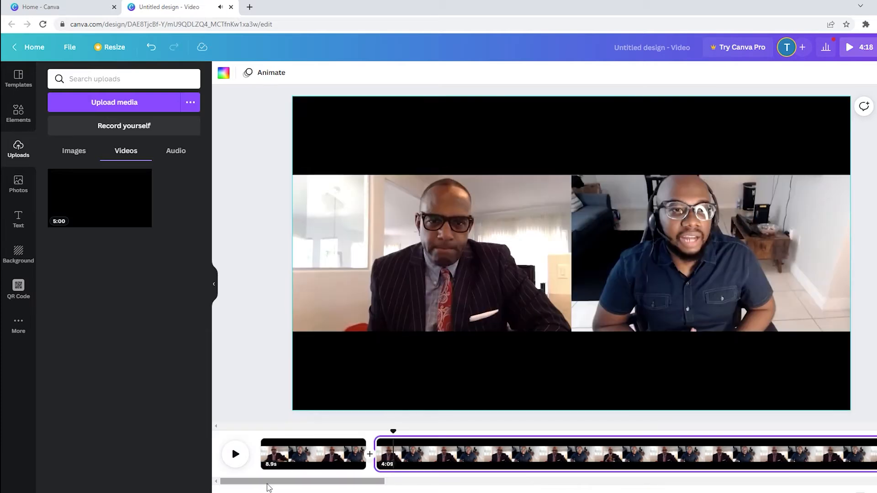
pyautogui.click(351, 461)
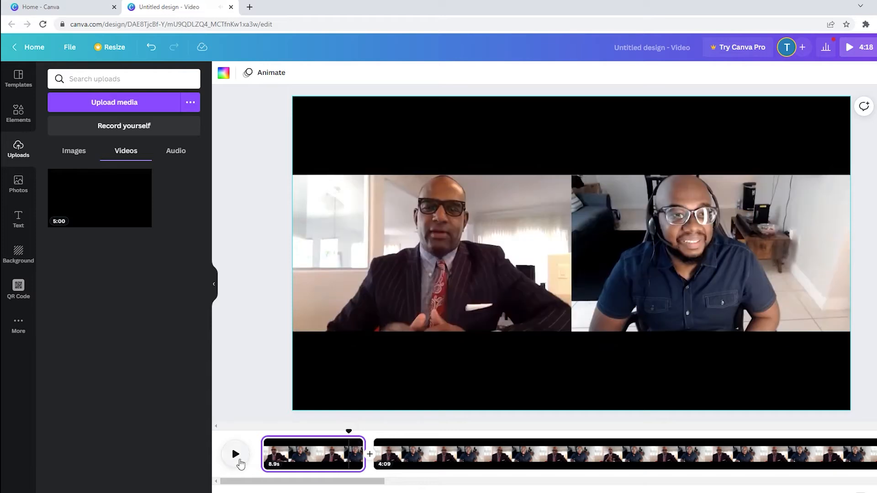
pyautogui.click(235, 454)
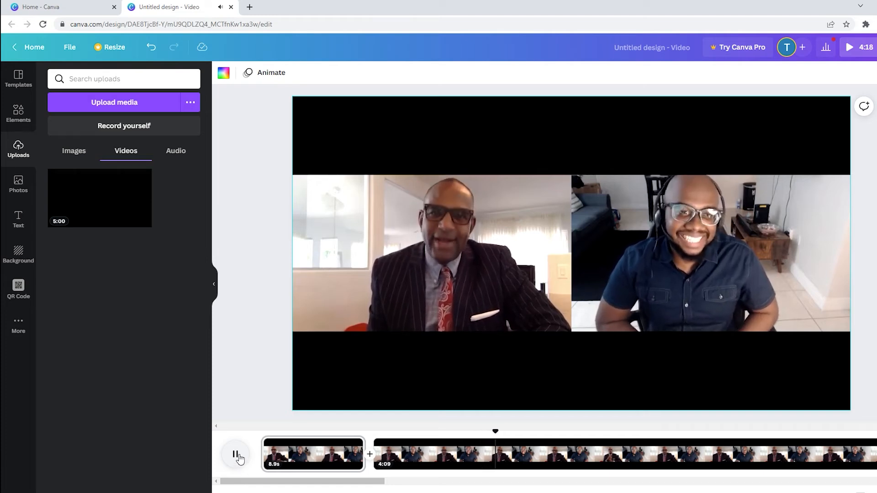
pyautogui.click(235, 455)
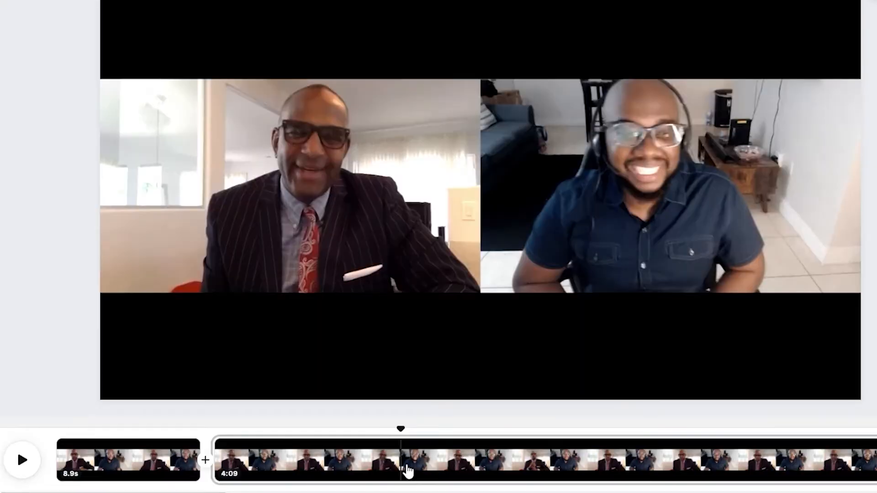
pyautogui.rightClick(407, 466)
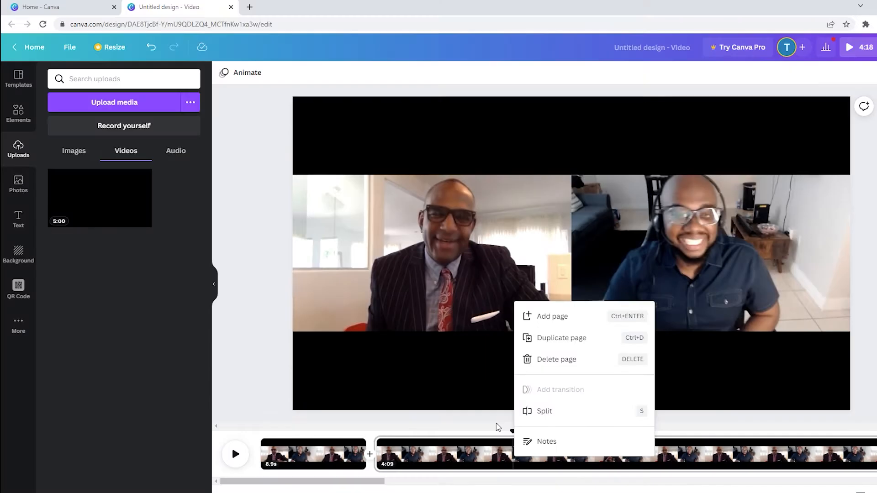
pyautogui.click(497, 427)
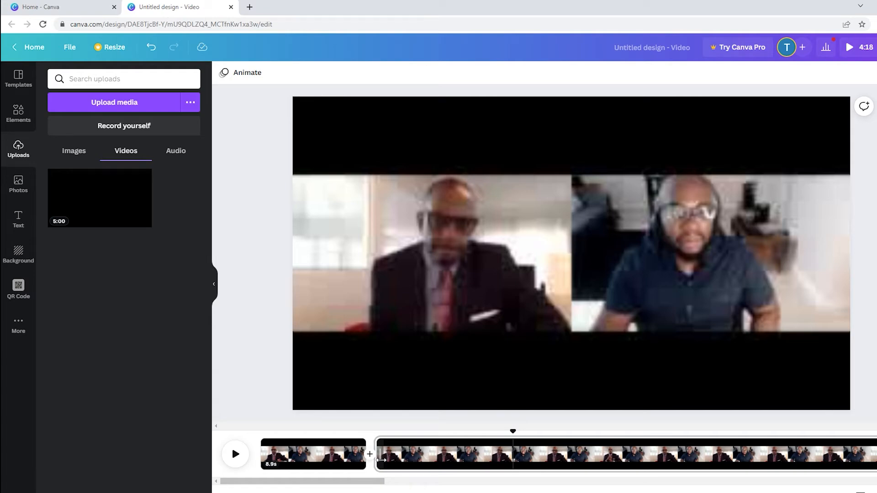
pyautogui.moveTo(381, 460); pyautogui.dragTo(416, 461)
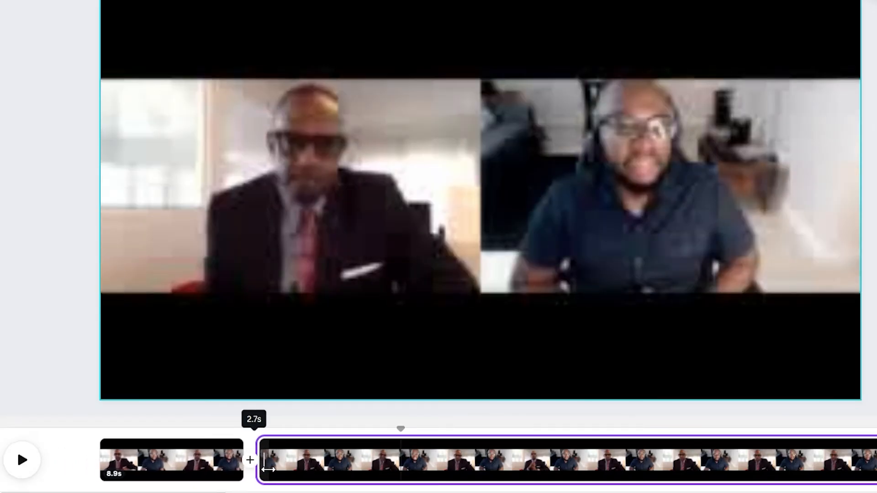
pyautogui.moveTo(268, 469); pyautogui.dragTo(402, 469)
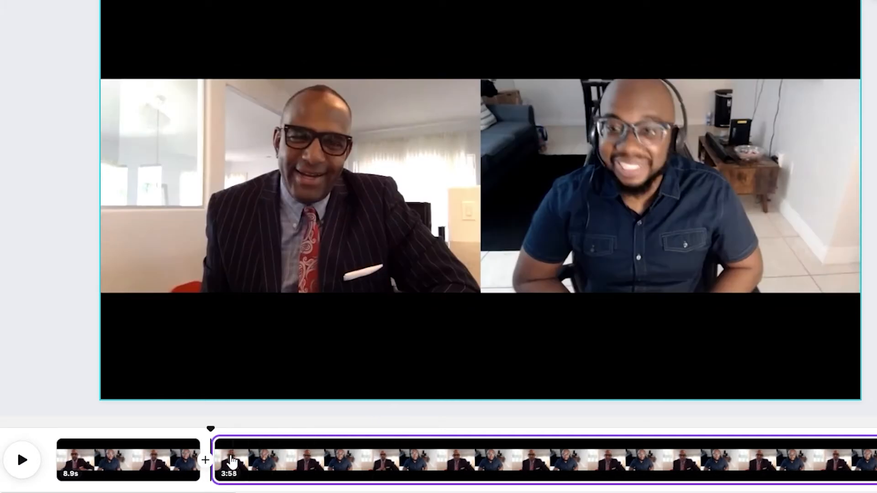
# Step: Play across the cut again and trim more off the second clip's beginning, leaving a duration of 3:52
pyautogui.click(119, 473)
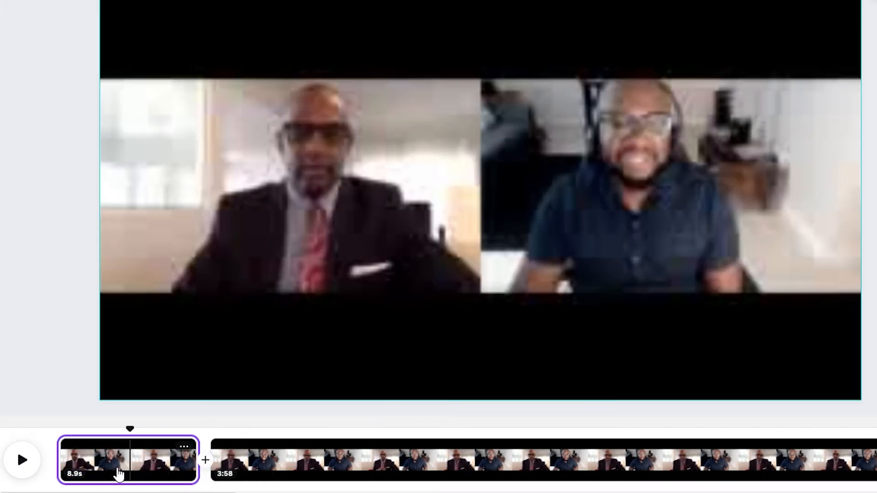
pyautogui.click(22, 466)
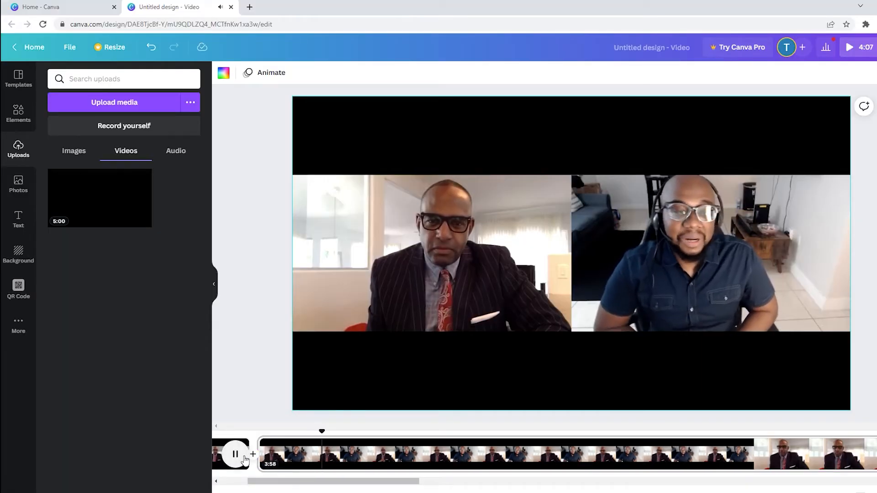
pyautogui.click(245, 458)
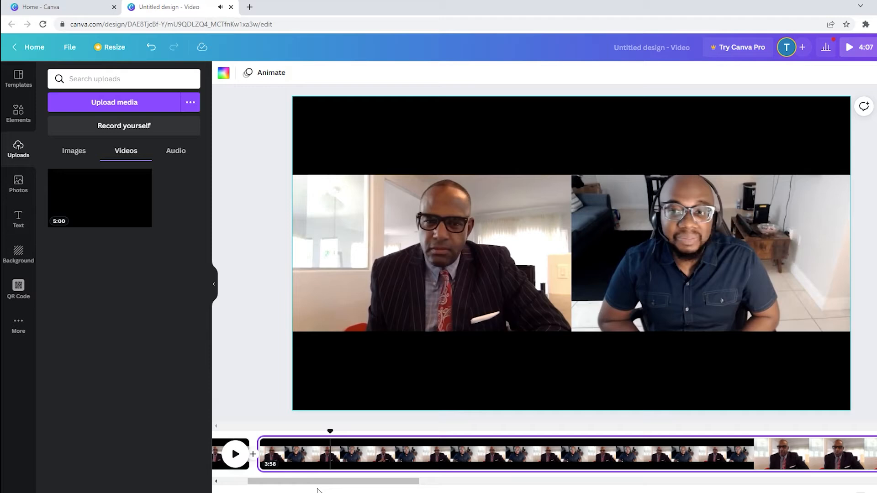
pyautogui.moveTo(319, 483); pyautogui.dragTo(291, 484)
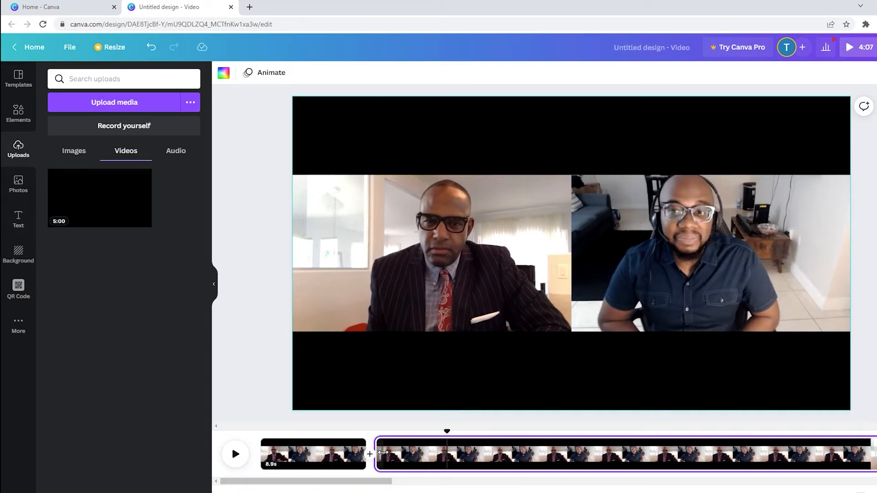
pyautogui.moveTo(382, 453); pyautogui.dragTo(445, 452)
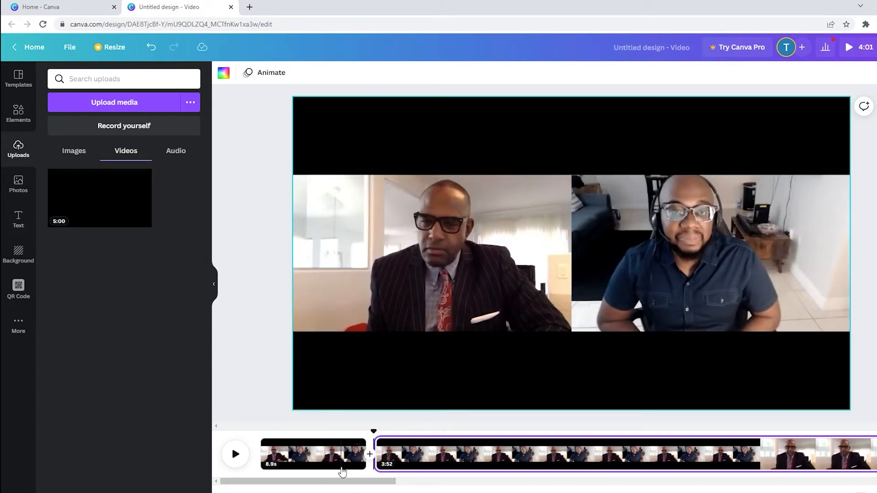
# Step: Play the joined clips from the start to check the cut, and look through the rest of the timeline
pyautogui.click(241, 457)
pyautogui.click(243, 459)
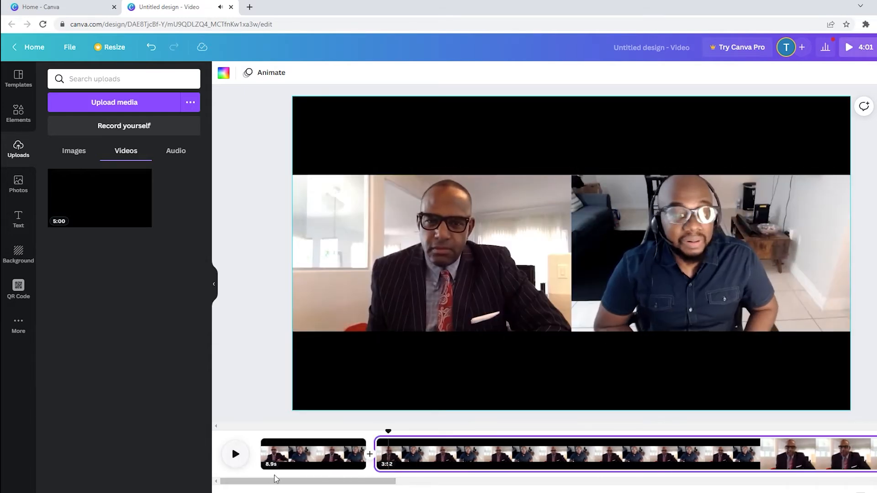
pyautogui.click(279, 462)
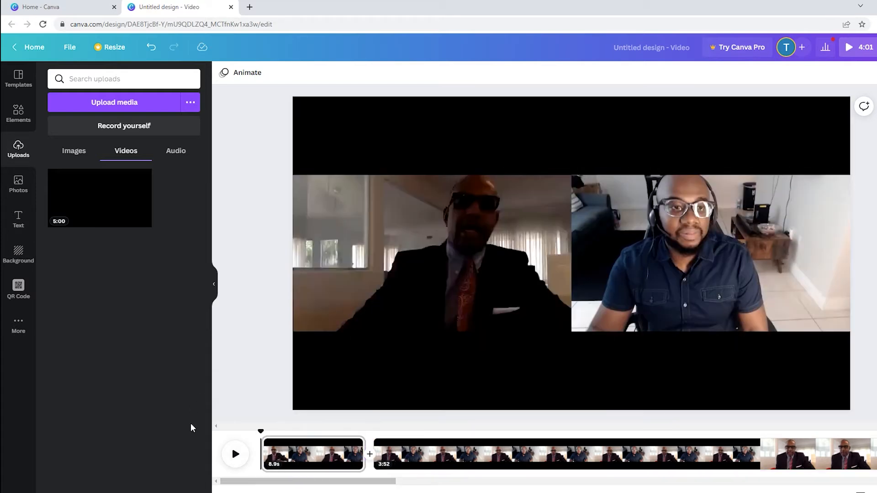
pyautogui.click(234, 456)
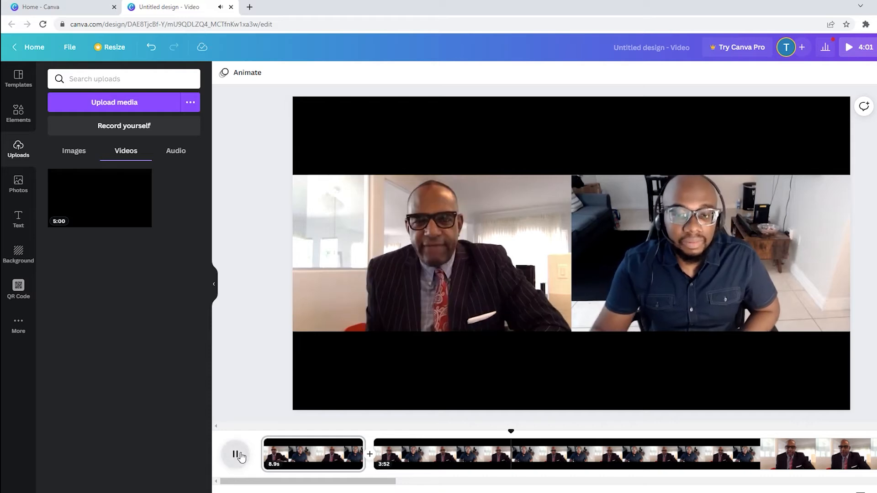
pyautogui.click(241, 457)
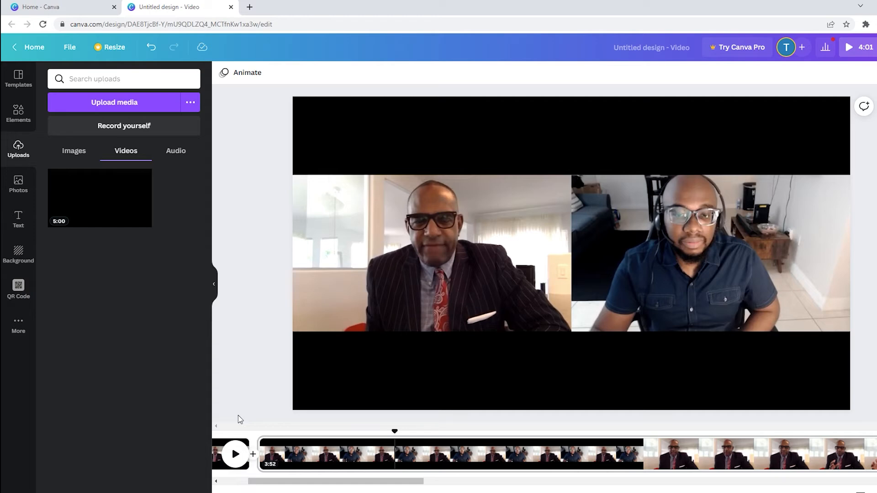
pyautogui.hscroll(10, 232, 446)
pyautogui.hscroll(-6, 231, 446)
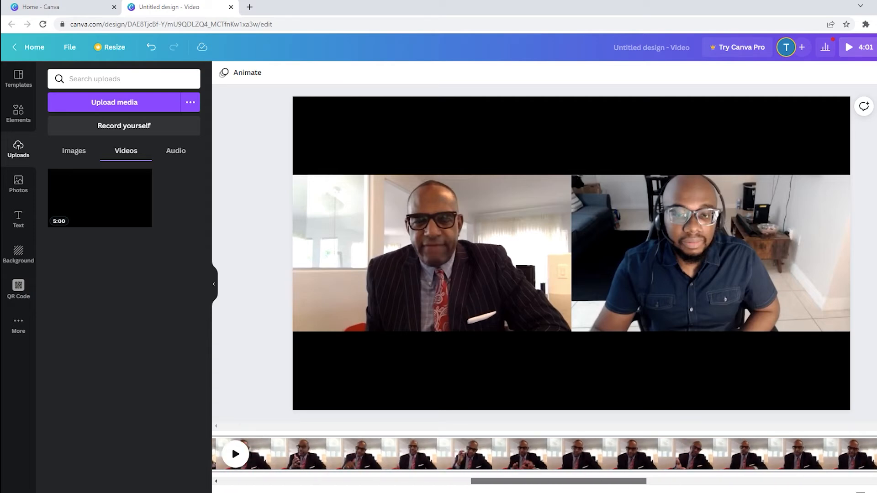
pyautogui.hscroll(7, 232, 446)
pyautogui.hscroll(-9, 232, 446)
pyautogui.hscroll(-2, 232, 446)
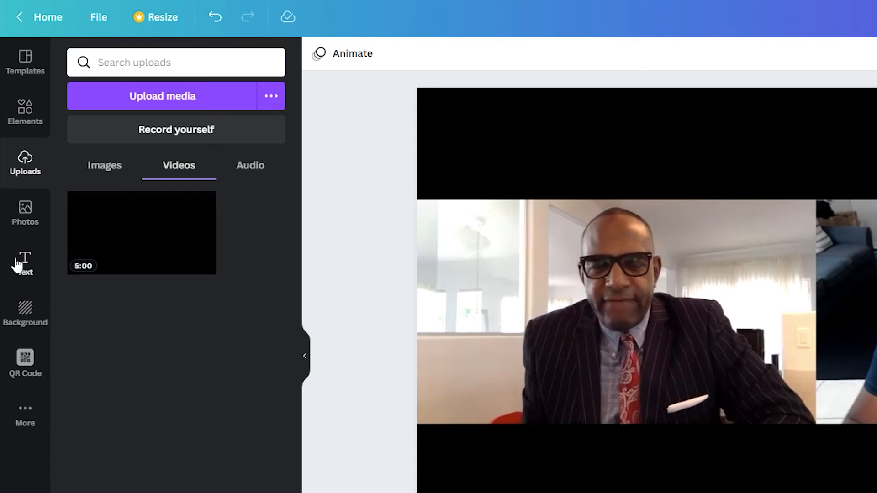
# Step: Add a subheading text to the 3:52 clip and enter "Zoom Iterview" as its wording
pyautogui.click(23, 273)
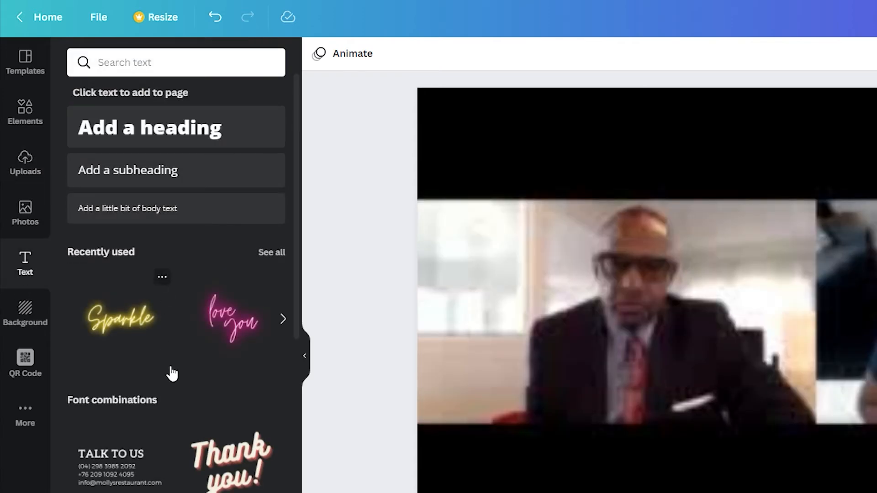
pyautogui.scroll(-15, 171, 371)
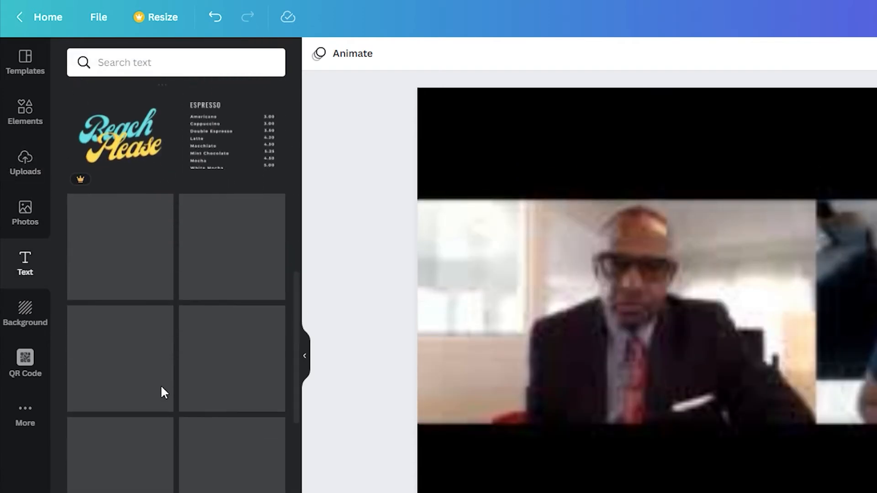
pyautogui.scroll(10, 155, 447)
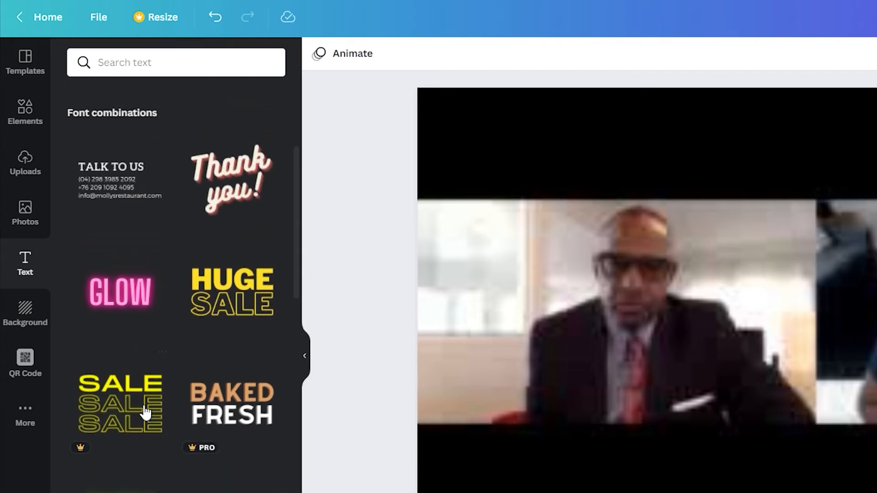
pyautogui.scroll(-6, 169, 420)
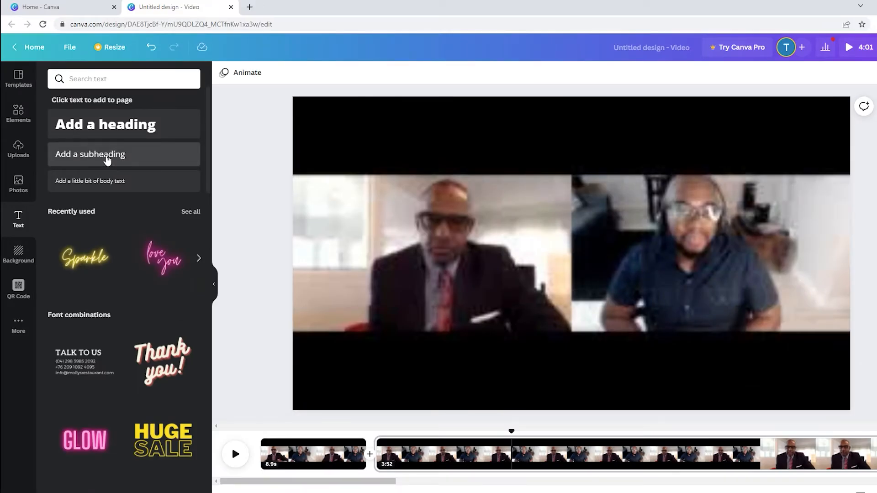
pyautogui.click(107, 156)
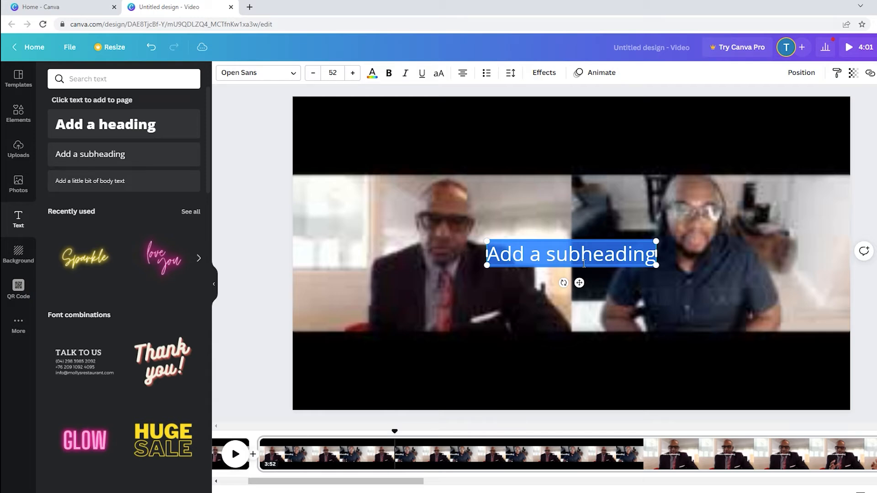
pyautogui.write('Z')
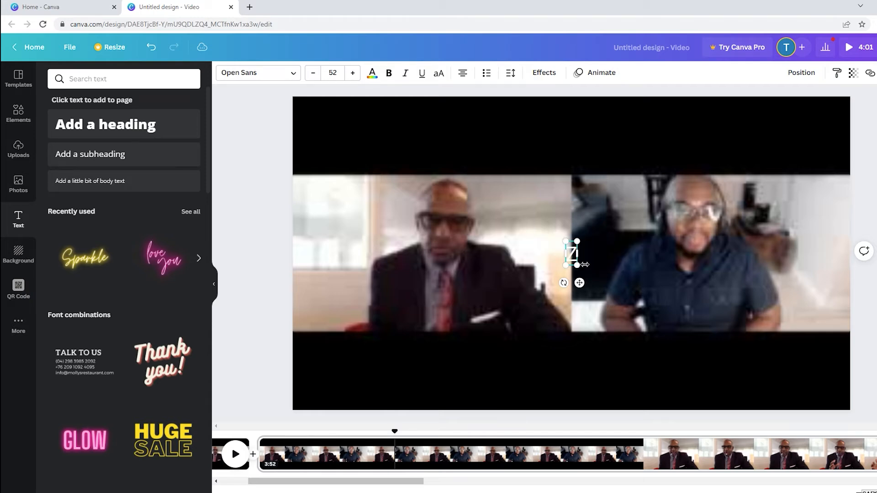
pyautogui.write('oom It')
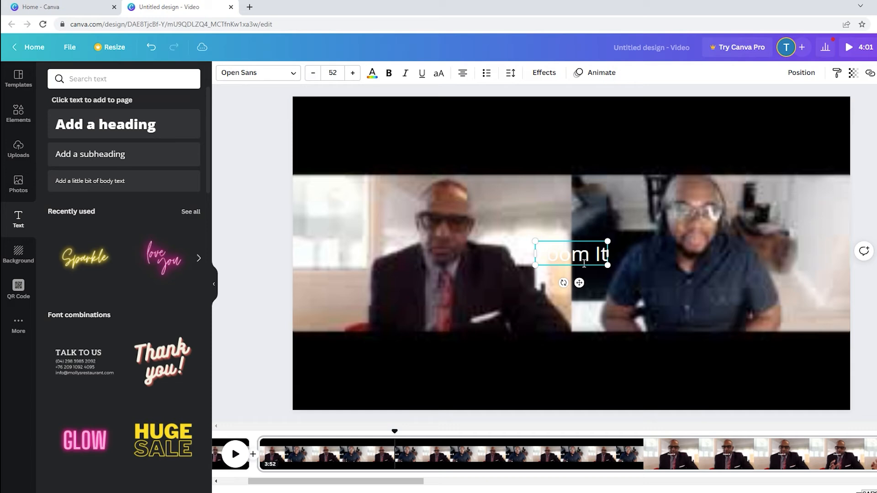
pyautogui.write('enview')
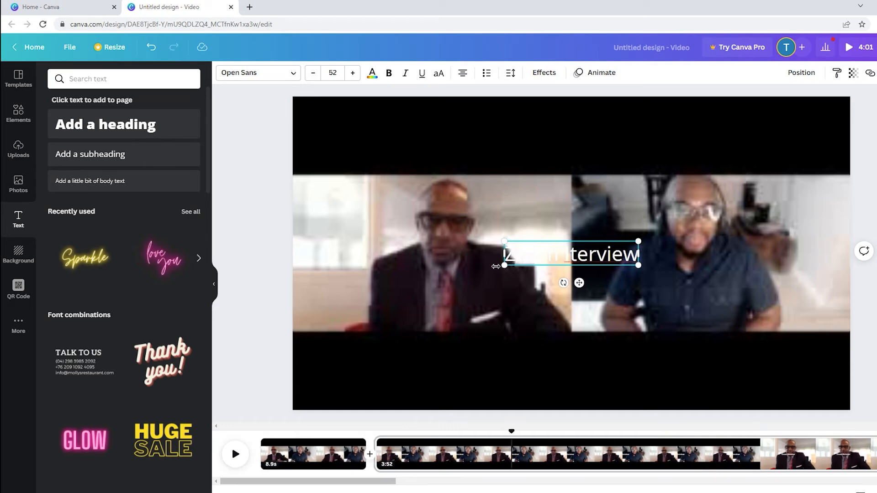
# Step: Enlarge the "Zoom Iterview" text to font size 117 and reposition it near the middle of the frame
pyautogui.click(465, 270)
pyautogui.click(589, 262)
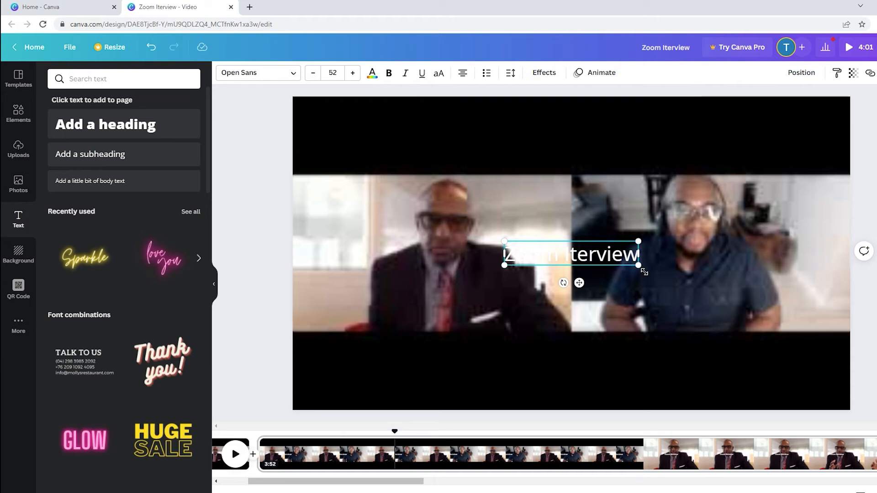
pyautogui.moveTo(638, 265); pyautogui.dragTo(788, 365)
pyautogui.moveTo(730, 274); pyautogui.dragTo(624, 261)
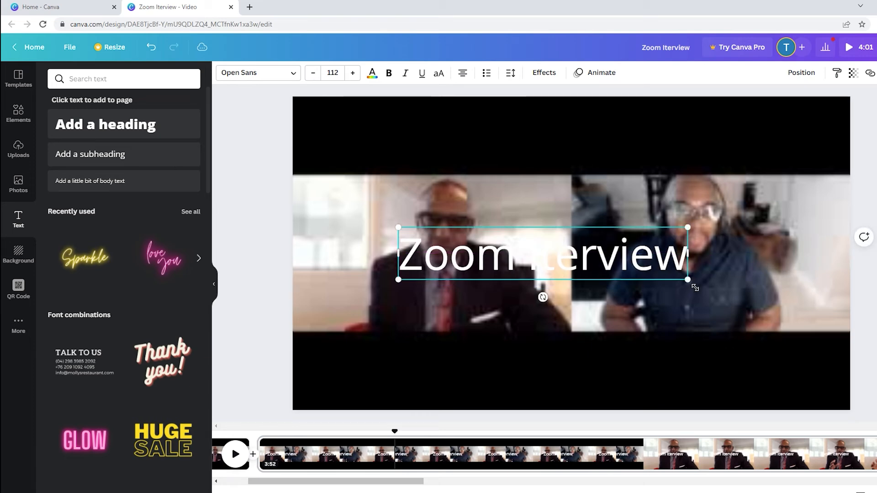
pyautogui.moveTo(695, 288); pyautogui.dragTo(709, 291)
pyautogui.moveTo(638, 270); pyautogui.dragTo(650, 270)
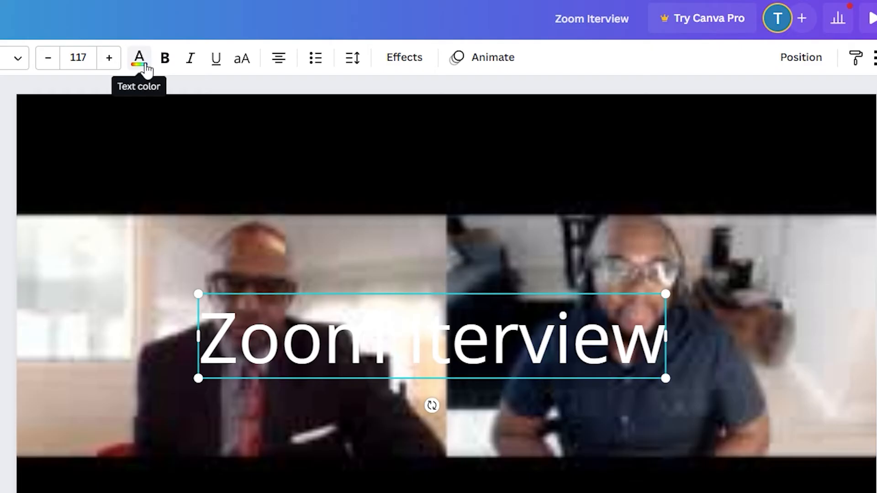
# Step: Set the title's text color to white and make it bold
pyautogui.click(142, 61)
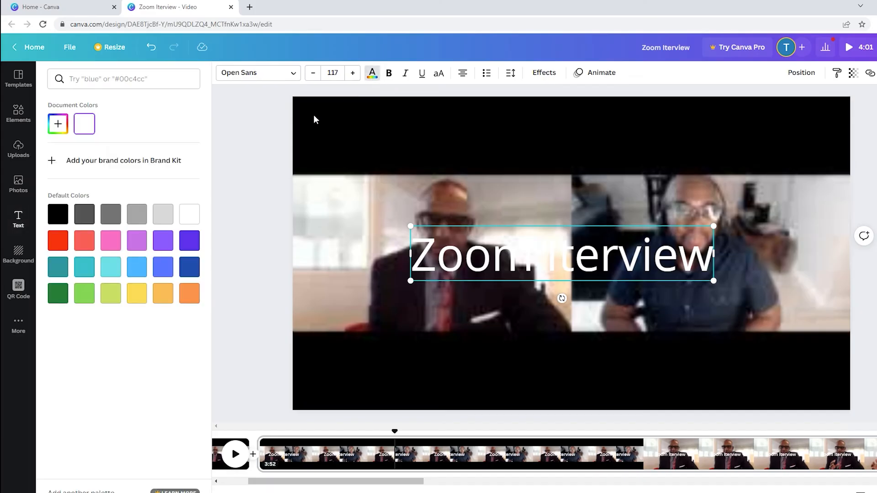
pyautogui.click(189, 215)
pyautogui.click(372, 73)
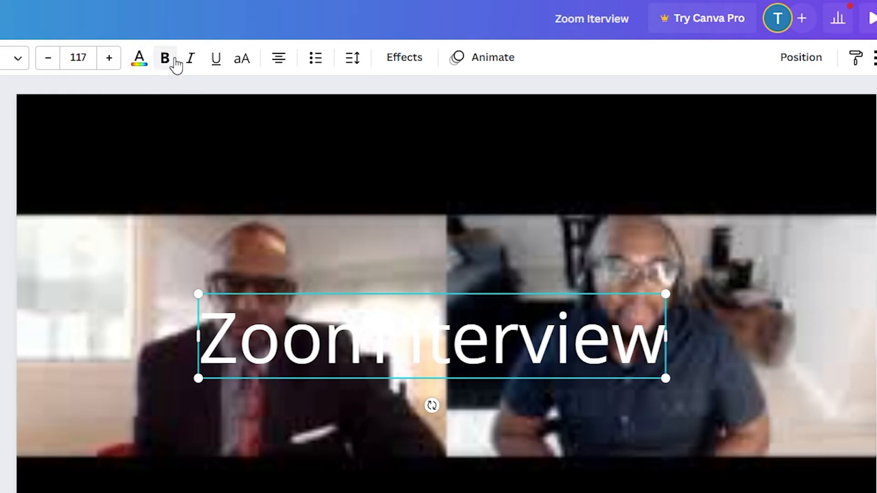
pyautogui.click(394, 74)
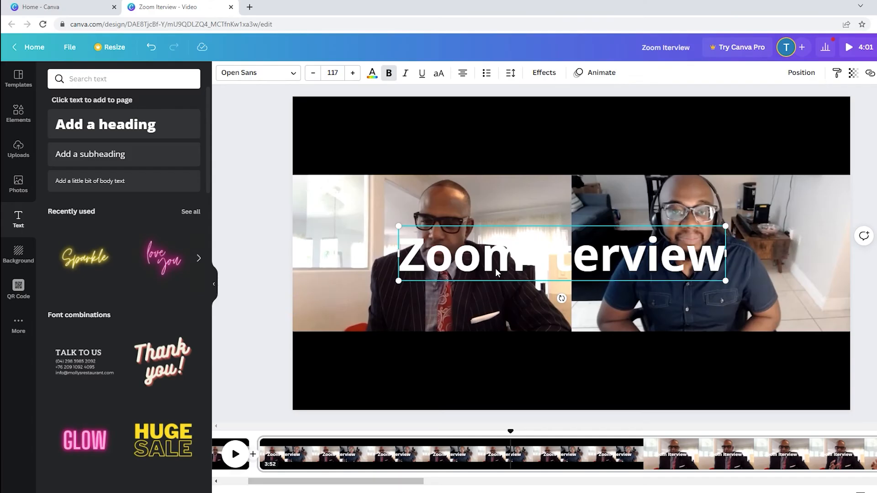
# Step: Move the title into the black band above the video and correct its wording to "Zoom Interview"
pyautogui.moveTo(329, 359); pyautogui.dragTo(360, 217)
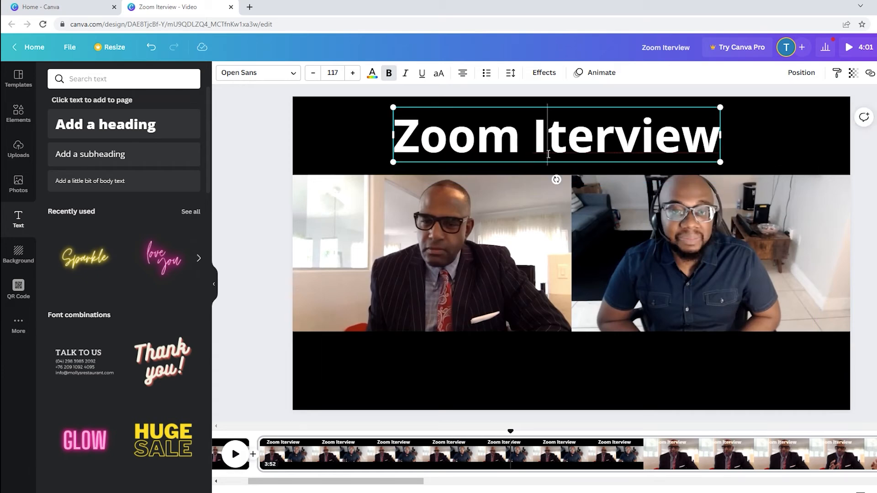
pyautogui.write('n')
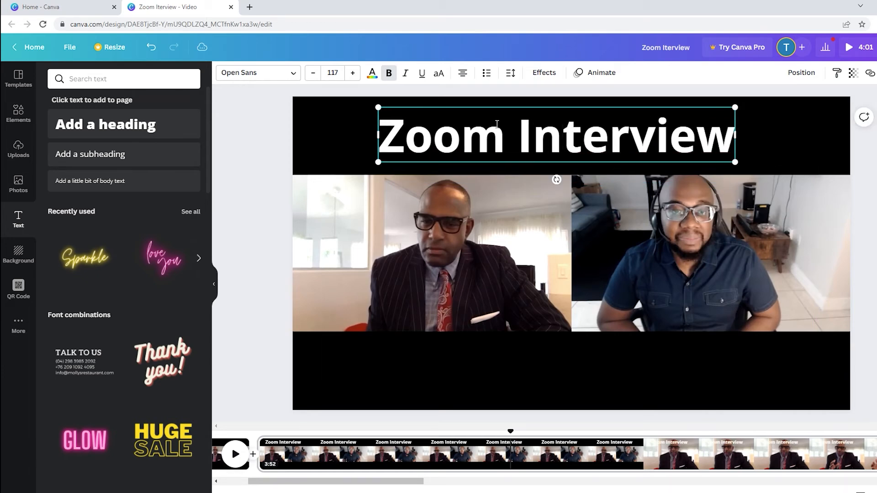
pyautogui.hotkey('ctrl', 'z')
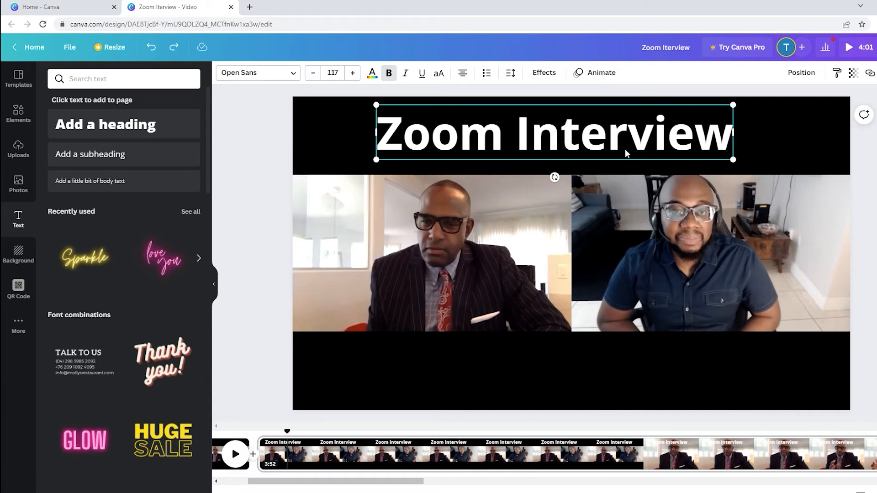
# Step: Apply the Burst text animation to the "Zoom Interview" title, playing on enter
pyautogui.click(326, 147)
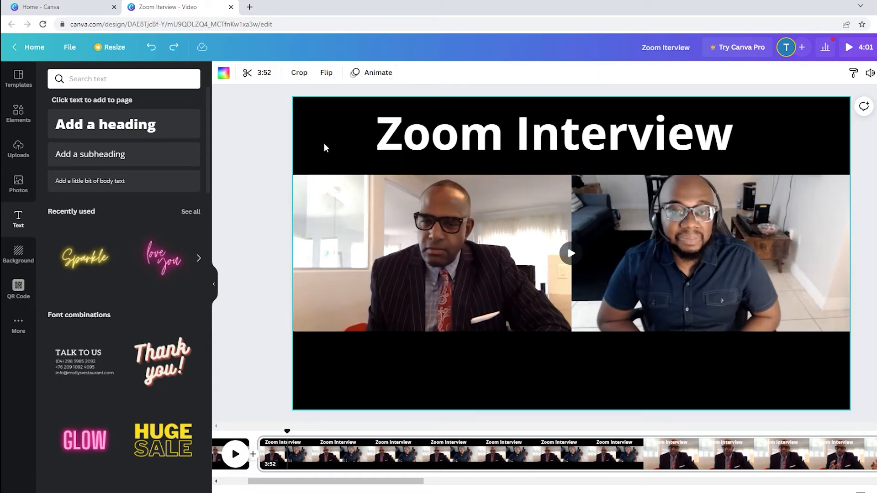
pyautogui.click(474, 145)
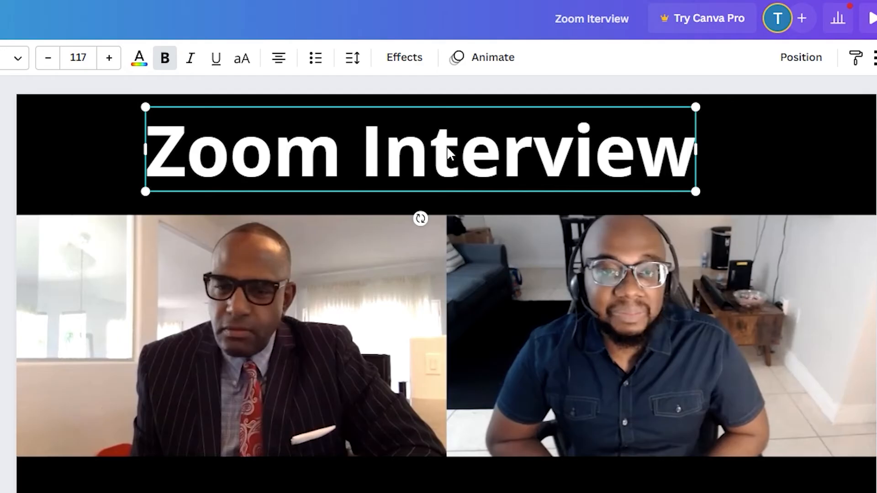
pyautogui.click(486, 60)
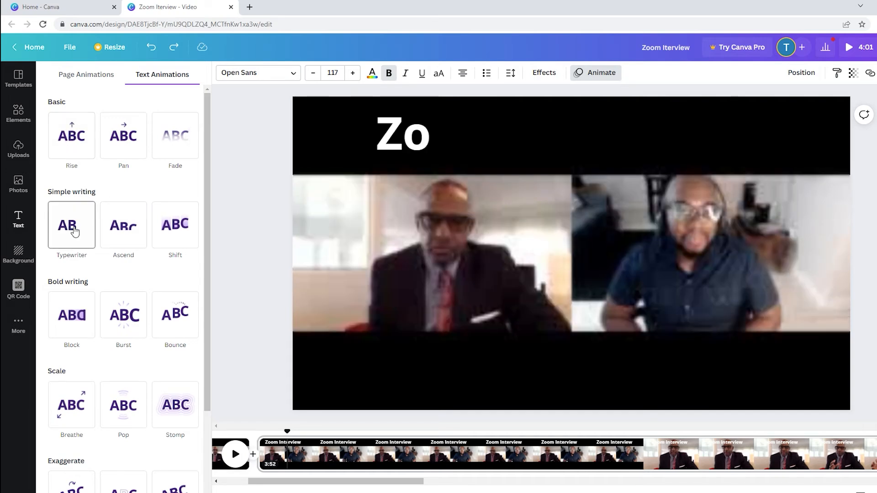
pyautogui.scroll(-1, 113, 288)
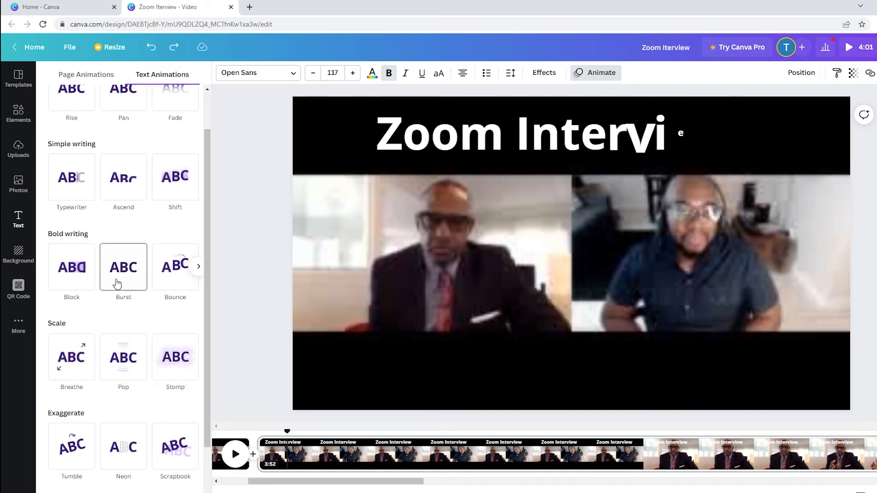
pyautogui.click(116, 287)
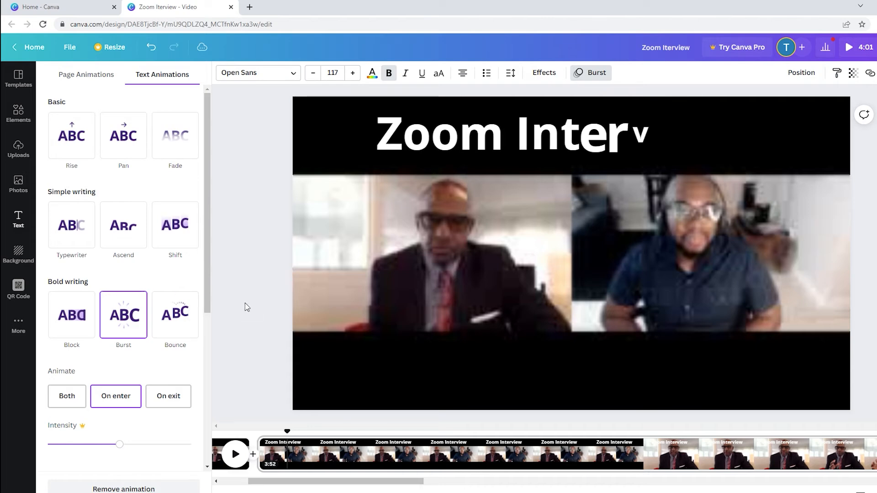
pyautogui.click(243, 358)
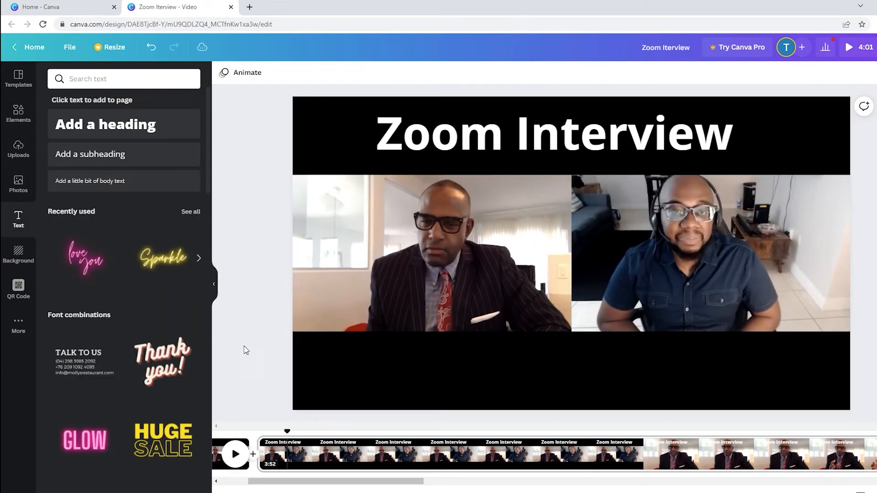
# Step: Add the yellow neon "Sparkle" text style to the clip and replace its wording with "Editing Test"
pyautogui.scroll(-5, 137, 372)
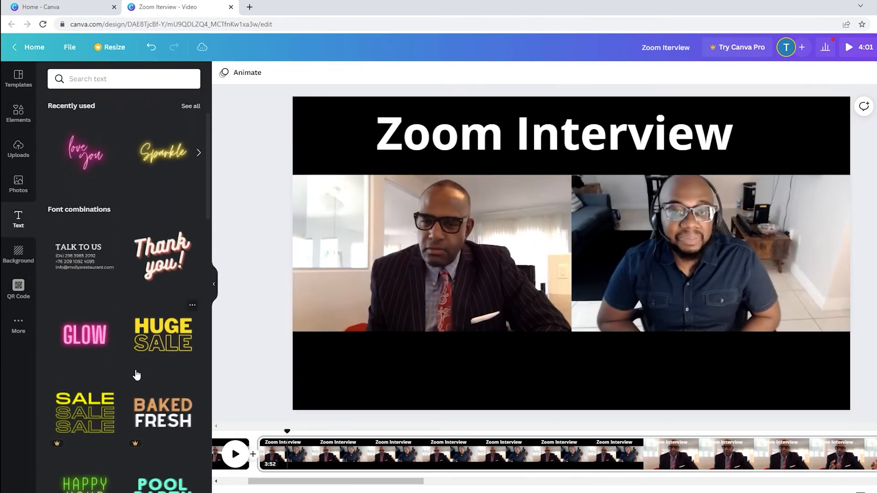
pyautogui.scroll(5, 137, 368)
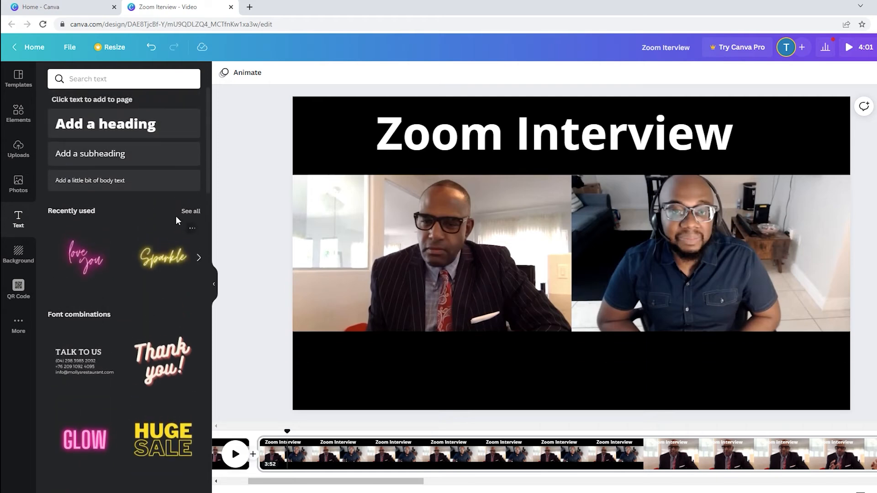
pyautogui.click(156, 269)
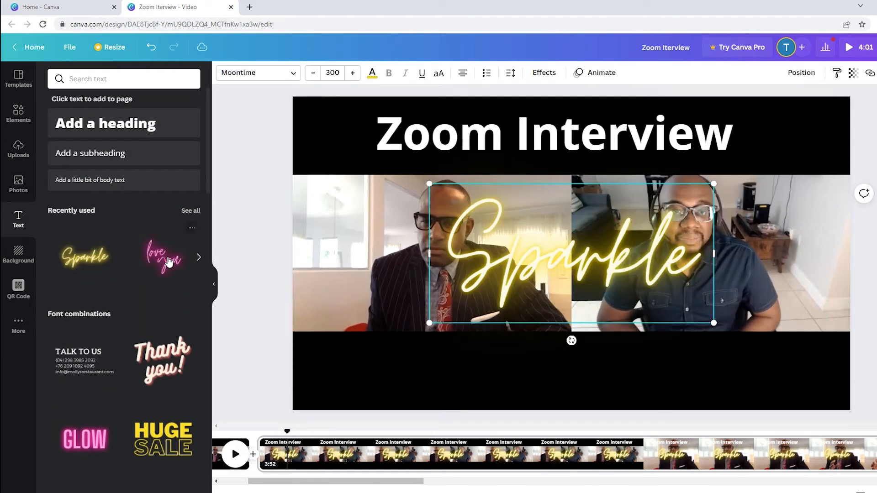
pyautogui.click(702, 272)
pyautogui.press('BackSpace')
pyautogui.press('BackSpace')
pyautogui.press('BackSpace')
pyautogui.press('BackSpace')
pyautogui.write('Editing Test')
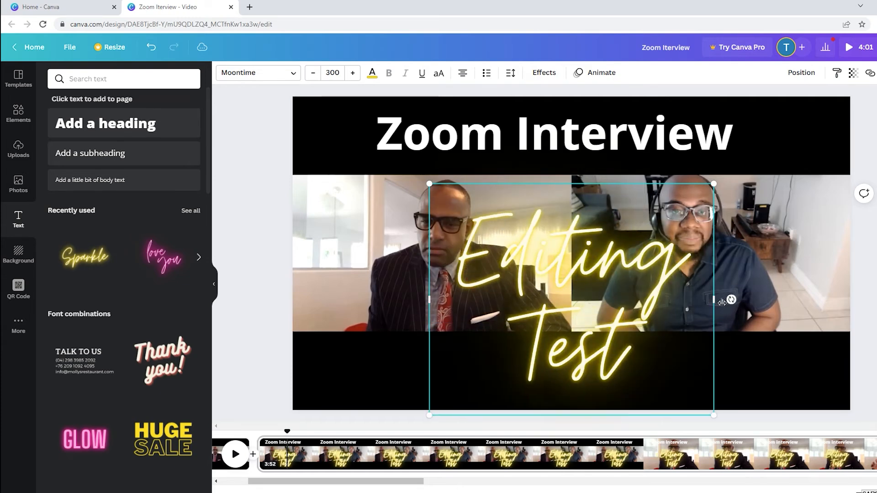
# Step: Shrink the "Editing Test" text onto one line and center it in the black band below the video
pyautogui.moveTo(714, 253); pyautogui.dragTo(599, 269)
pyautogui.moveTo(463, 198); pyautogui.dragTo(572, 334)
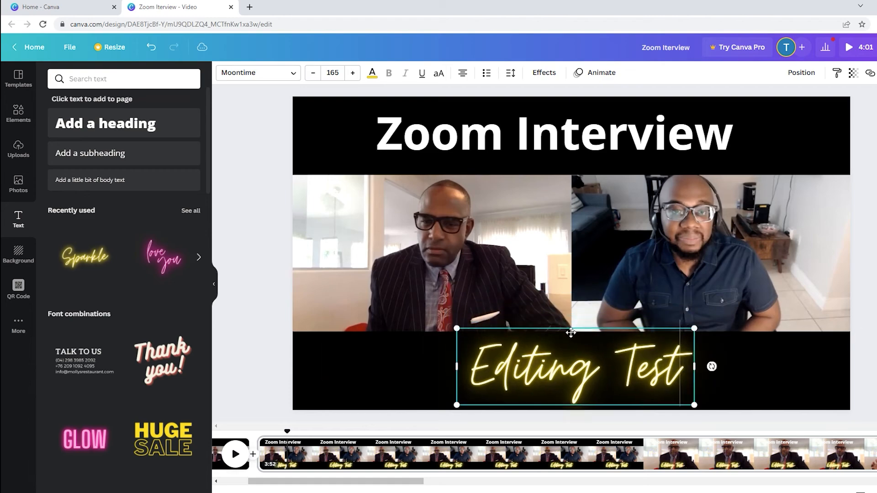
pyautogui.moveTo(699, 411); pyautogui.dragTo(601, 376)
pyautogui.moveTo(554, 329); pyautogui.dragTo(592, 355)
pyautogui.moveTo(591, 355); pyautogui.dragTo(586, 349)
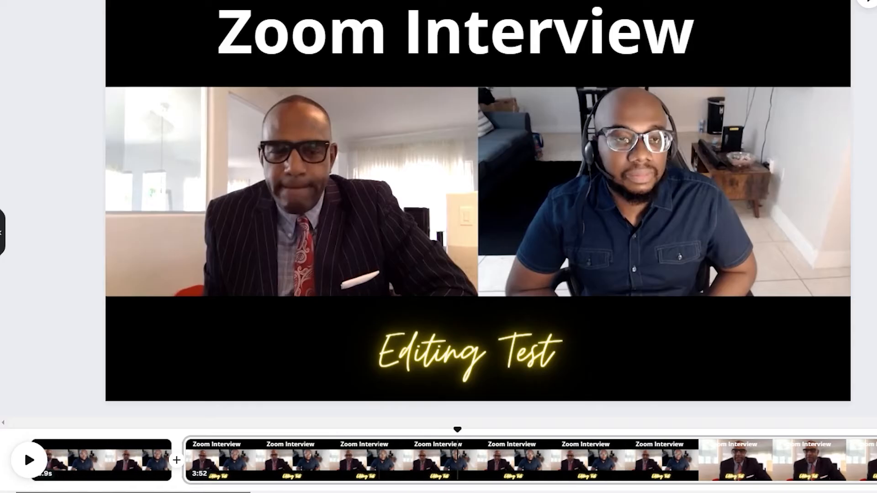
# Step: Add a Dissolve transition of 0.5 seconds between the first clip and the 3:52 clip
pyautogui.moveTo(335, 482); pyautogui.dragTo(316, 482)
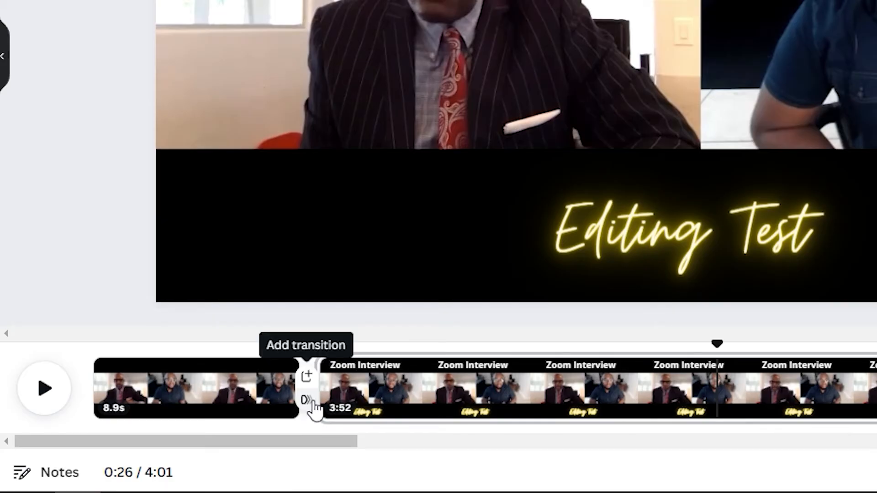
pyautogui.click(313, 403)
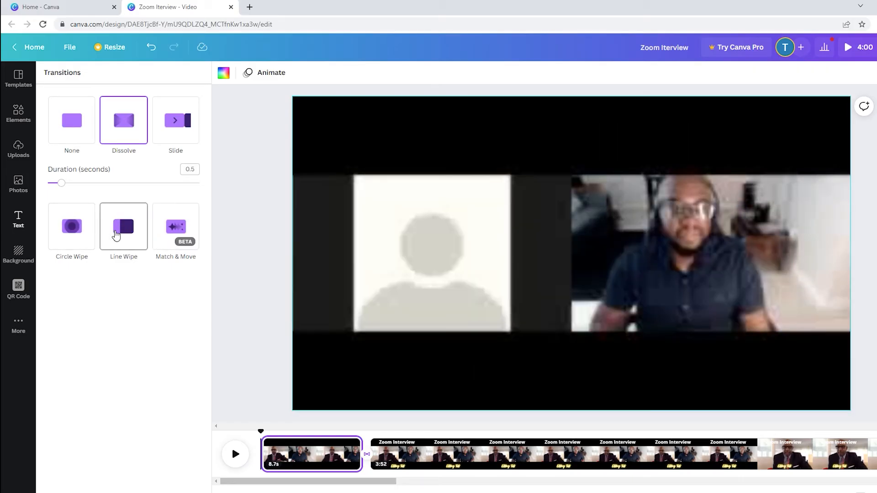
pyautogui.click(245, 218)
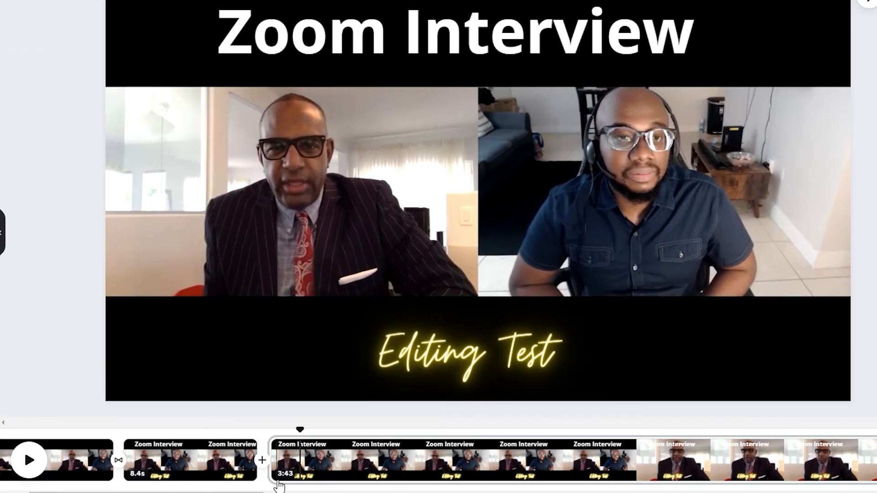
# Step: Insert a blank page between the 8.4 s and 3:43 clips, look through the uploads and photos, and open the stock video library
pyautogui.click(264, 454)
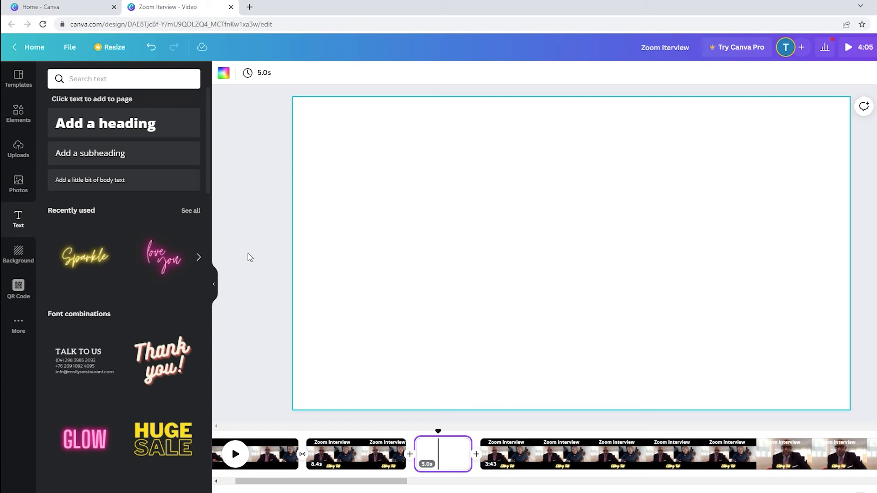
pyautogui.click(28, 179)
pyautogui.click(22, 152)
pyautogui.click(27, 192)
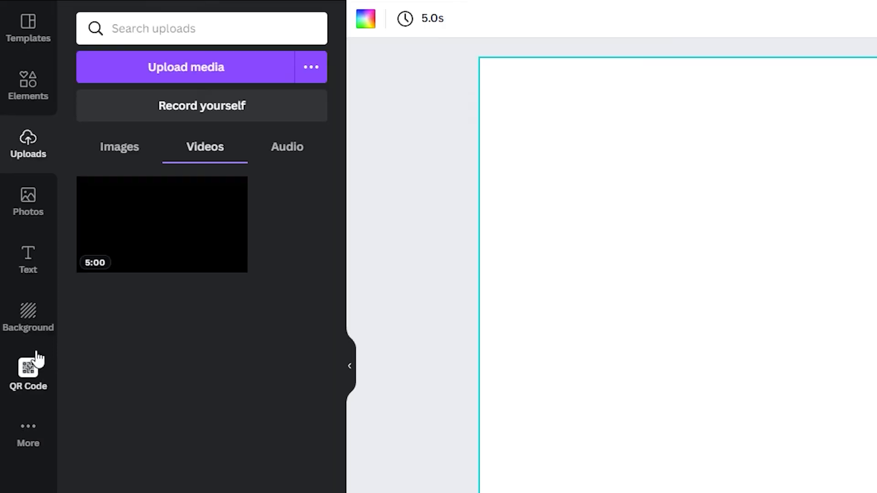
pyautogui.click(40, 212)
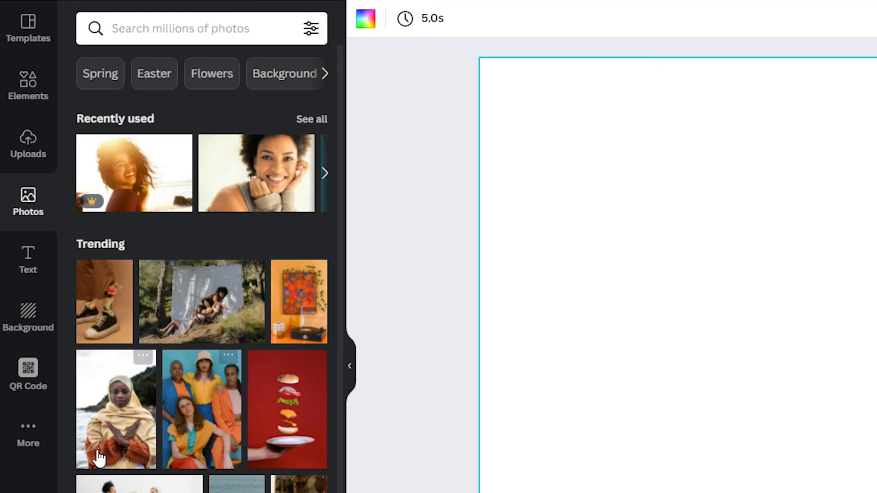
pyautogui.click(38, 446)
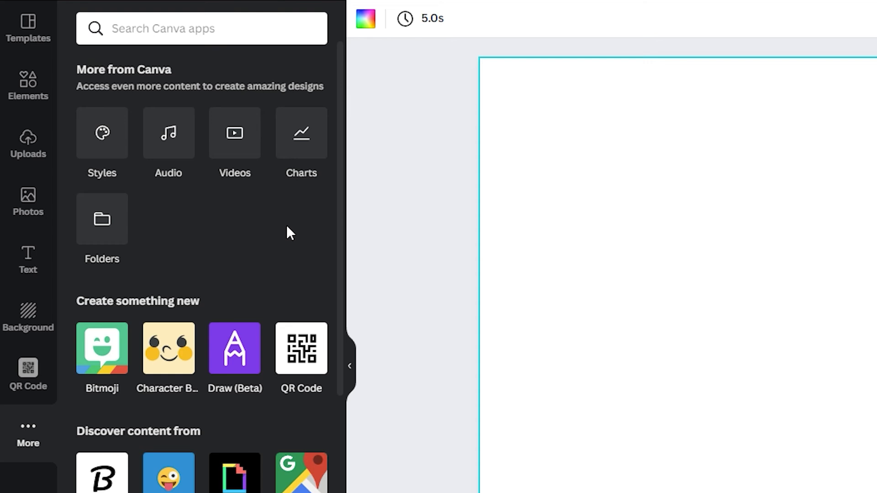
pyautogui.click(250, 162)
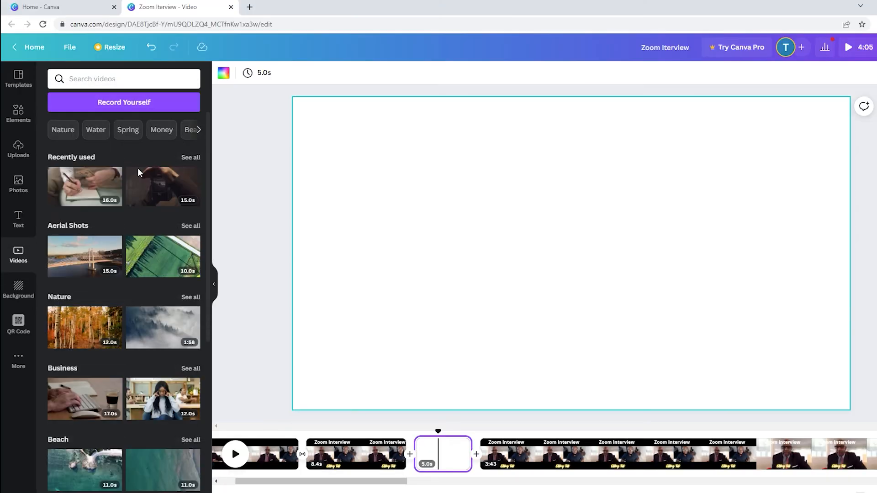
# Step: Search the stock videos for "business" and fill the blank page with the 8.0 s clip of two men talking
pyautogui.scroll(-6, 125, 315)
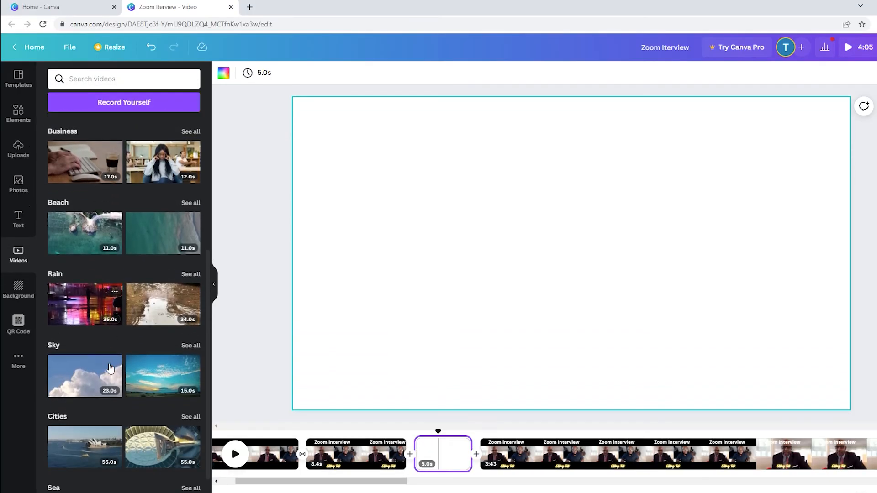
pyautogui.scroll(6, 106, 363)
pyautogui.click(107, 81)
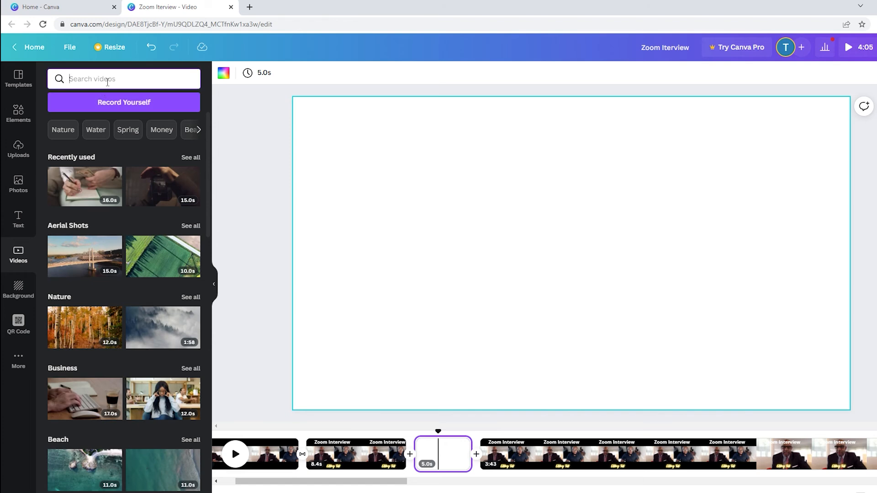
pyautogui.write('bus')
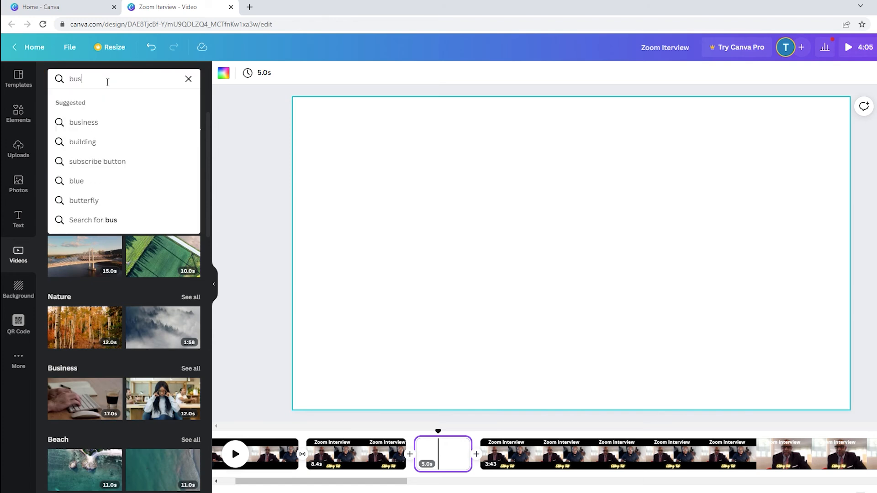
pyautogui.write('iness')
pyautogui.press('Return')
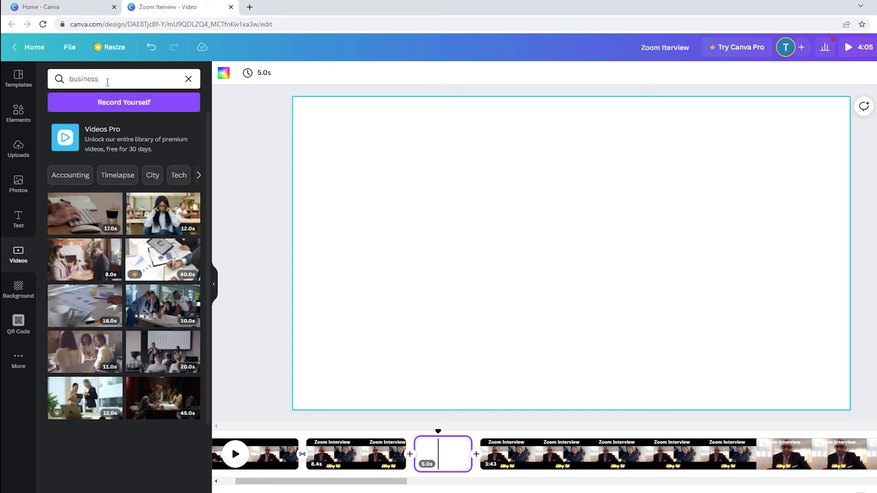
pyautogui.click(93, 270)
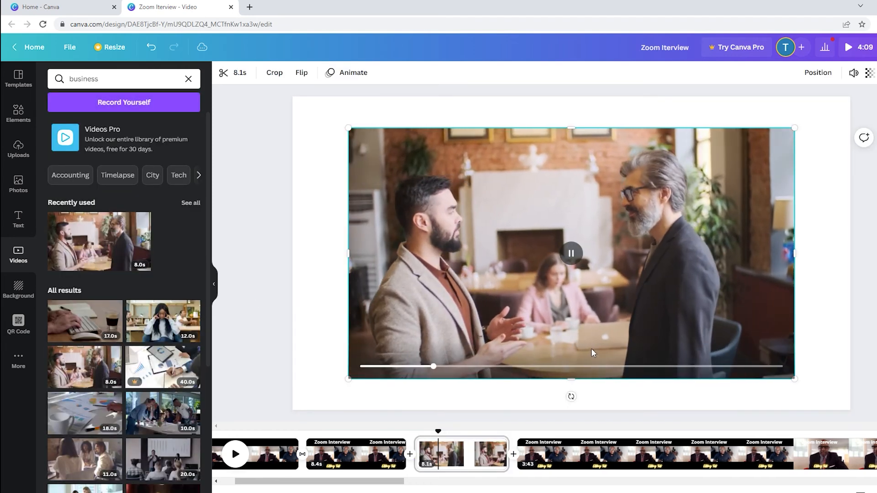
pyautogui.moveTo(517, 339); pyautogui.dragTo(454, 459)
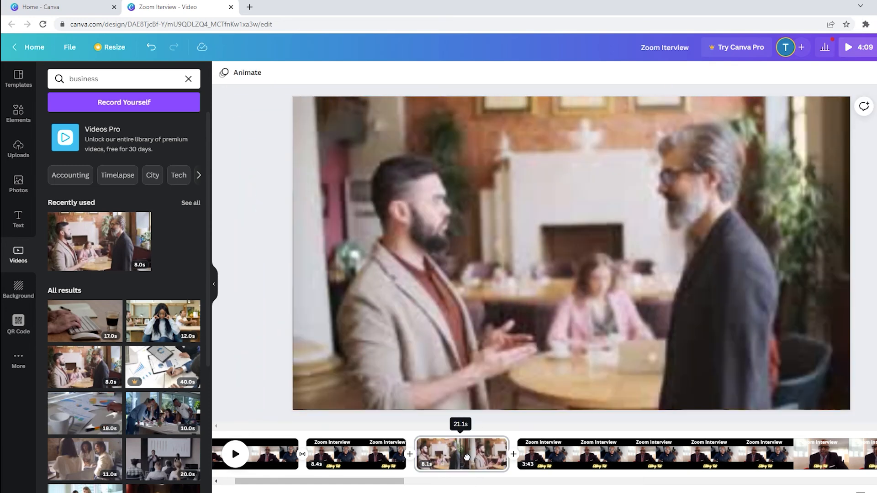
# Step: Split the business clip's page near its middle, at about 4.1 s, and delete the second part
pyautogui.click(466, 468)
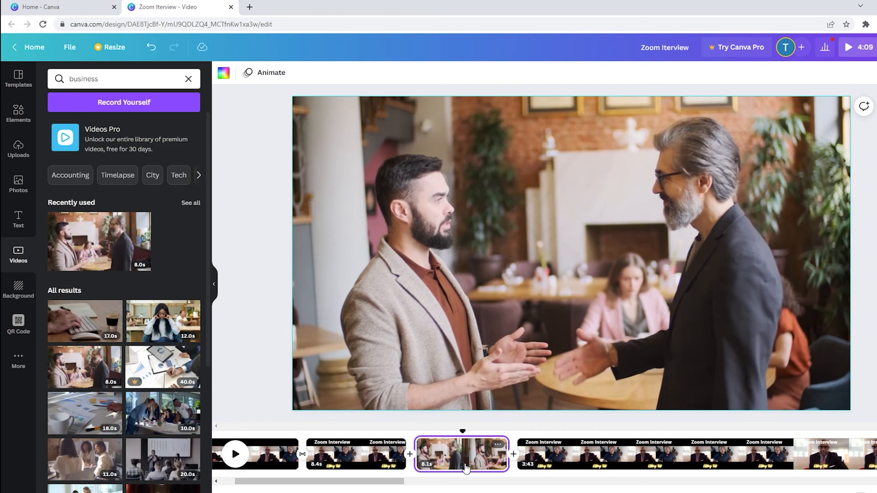
pyautogui.rightClick(466, 469)
pyautogui.click(502, 419)
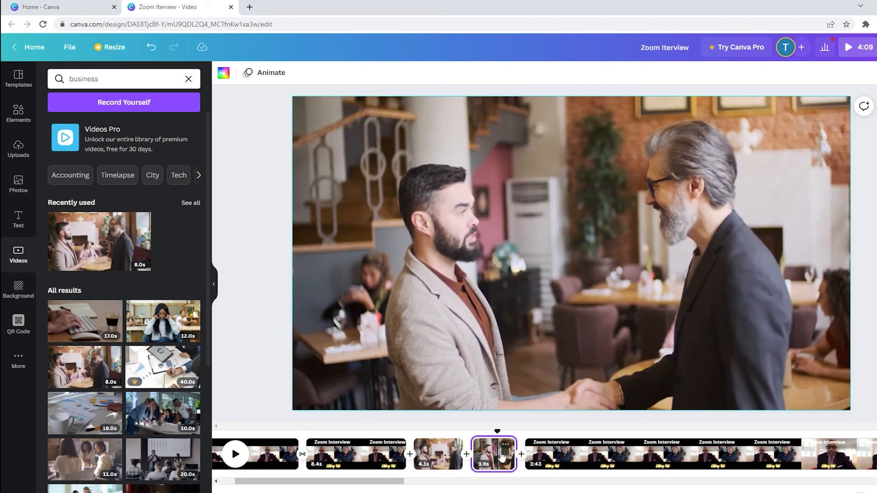
pyautogui.press('Delete')
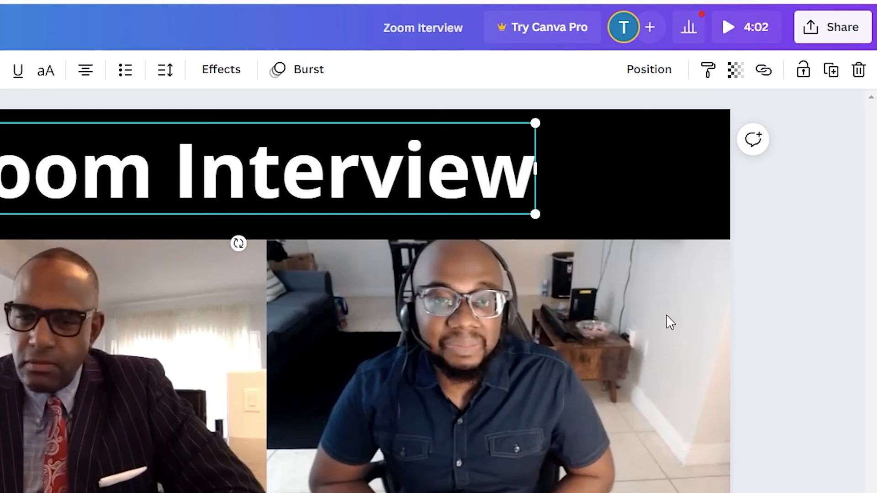
# Step: Download all pages of the design as an MP4 video
pyautogui.click(855, 30)
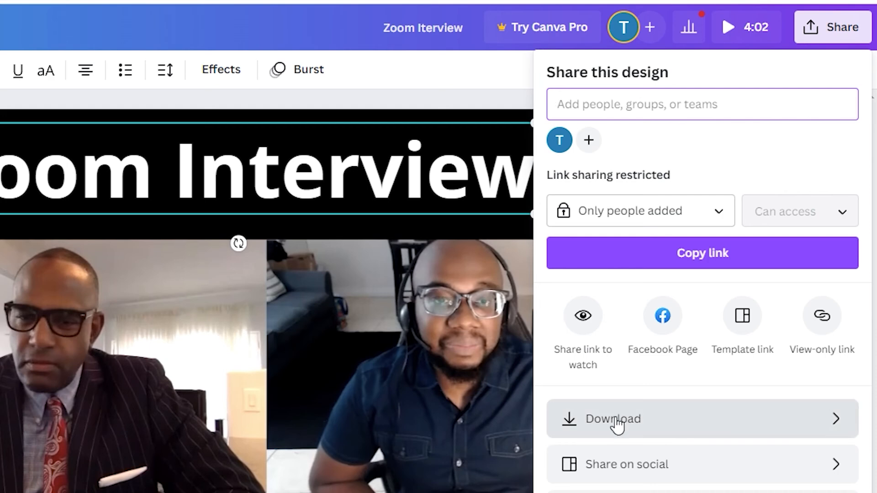
pyautogui.click(617, 426)
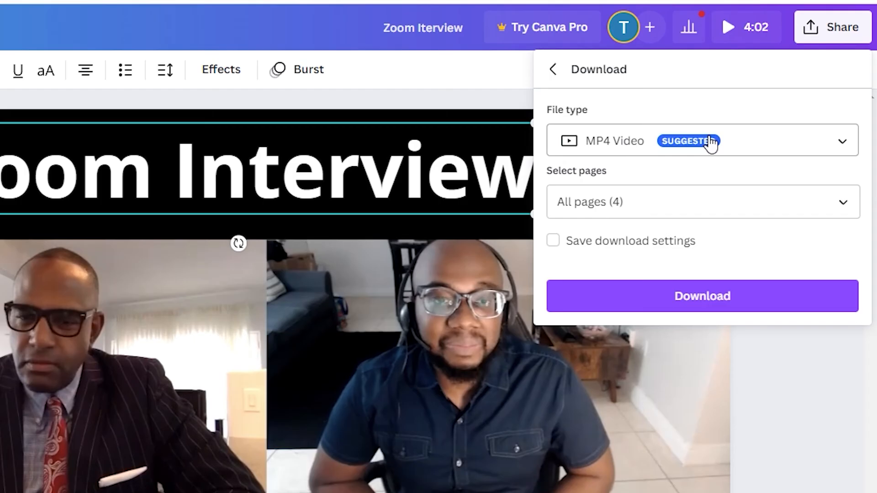
pyautogui.click(697, 298)
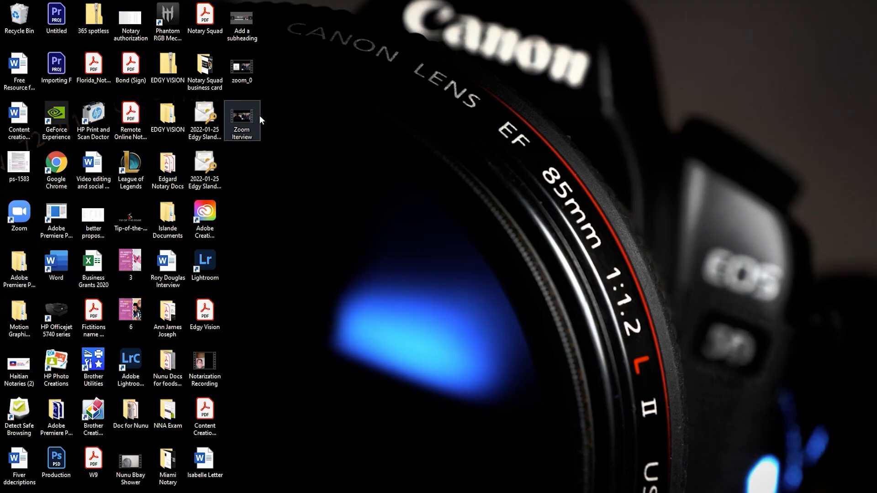
# Step: Play the exported "Zoom Iterview" video from the desktop and skip through its opening part to check the inserted business clip
pyautogui.doubleClick(250, 125)
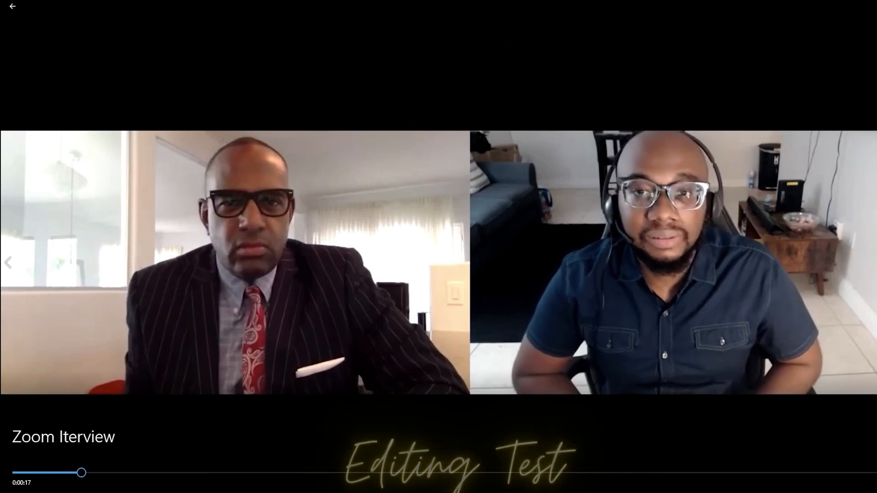
pyautogui.moveTo(81, 473)
pyautogui.mouseDown()
pyautogui.moveTo(53, 474)
pyautogui.moveTo(65, 475)
pyautogui.mouseUp()
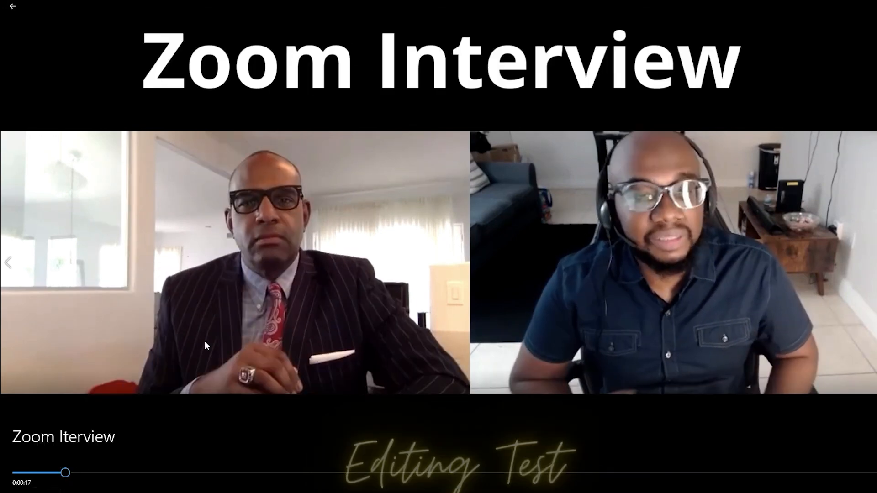
pyautogui.moveTo(65, 475); pyautogui.dragTo(83, 473)
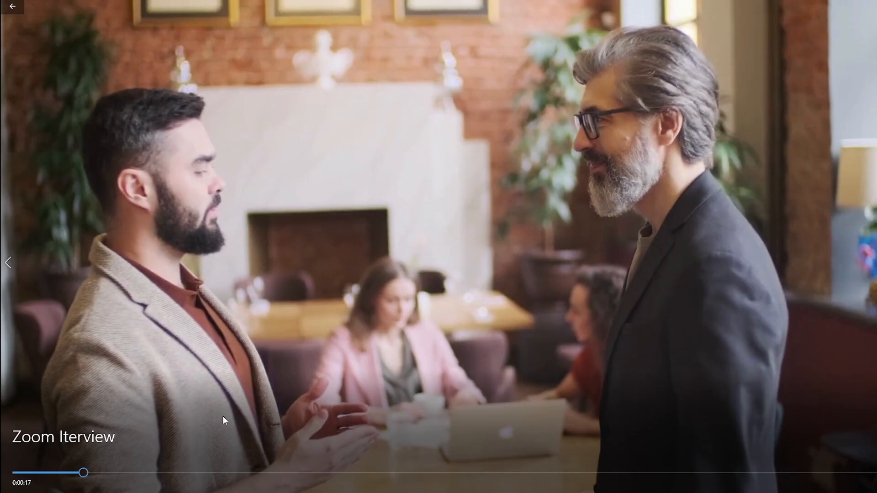